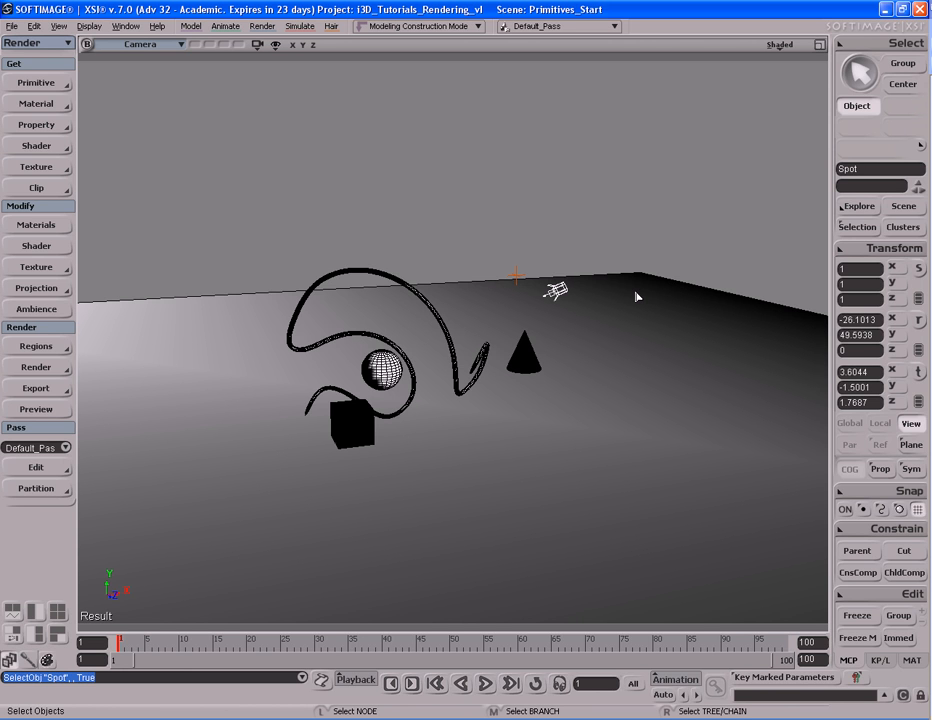
Delete the existing spot light together with its root and interest objects.
key("s")
right_click_drag(634, 291, 648, 273)
key("space")
left_click_drag(524, 234, 597, 274)
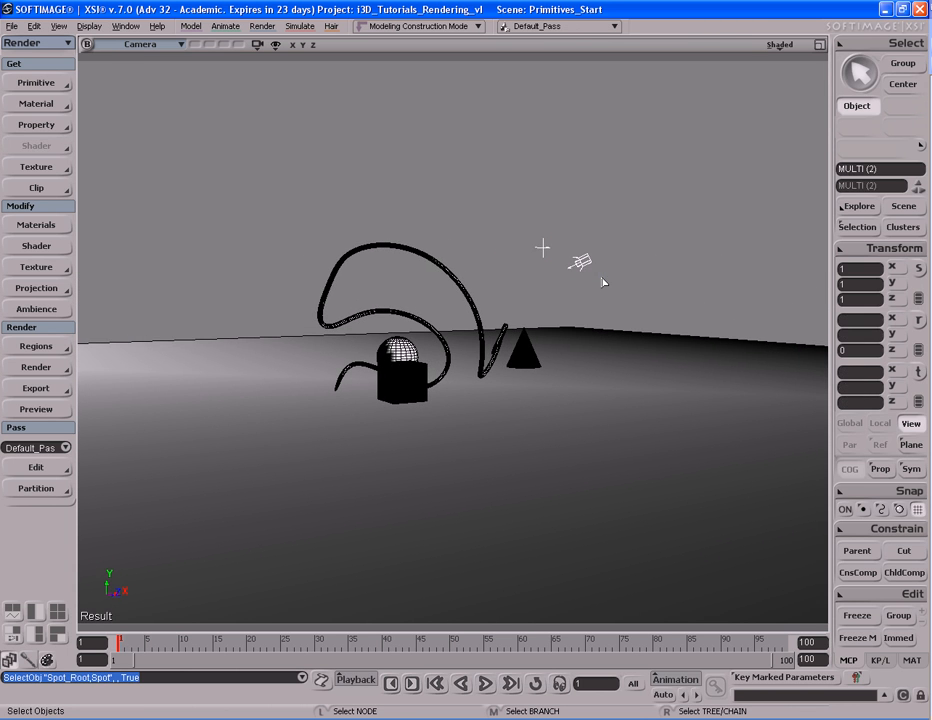
key("Delete")
left_click_drag(528, 231, 556, 260)
key("Delete")
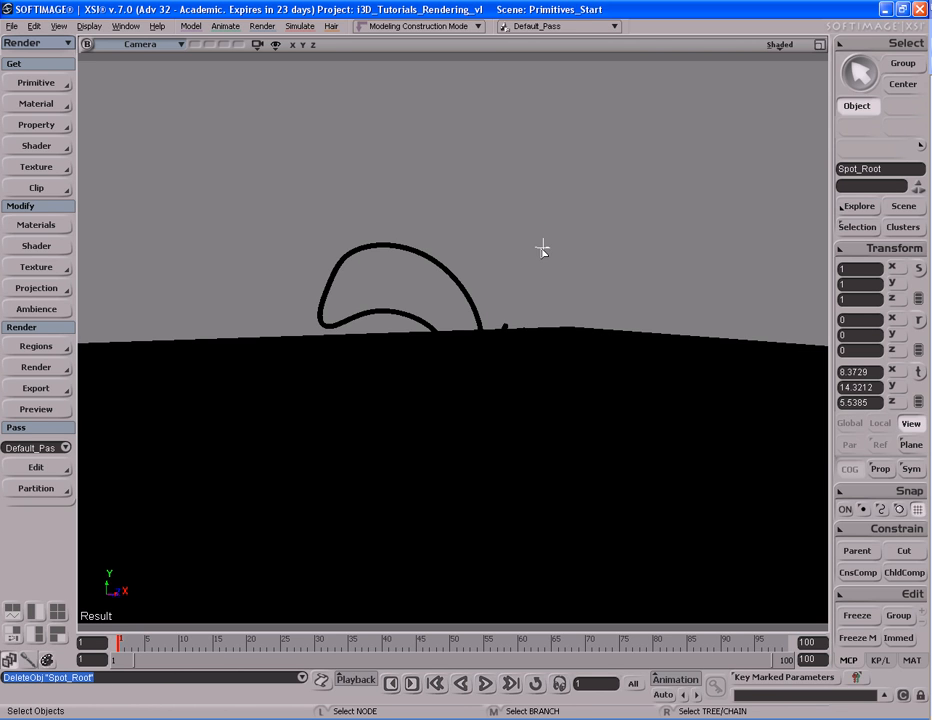
middle_click(544, 251)
key("Delete")
Render a region around the primitives to check the scene without lights, and hide the region again.
key("s")
mouse_move(556, 314)
right_mouse_down()
mouse_move(539, 347)
mouse_move(539, 337)
right_mouse_up()
key("space")
key("q")
left_click_drag(275, 226, 594, 410)
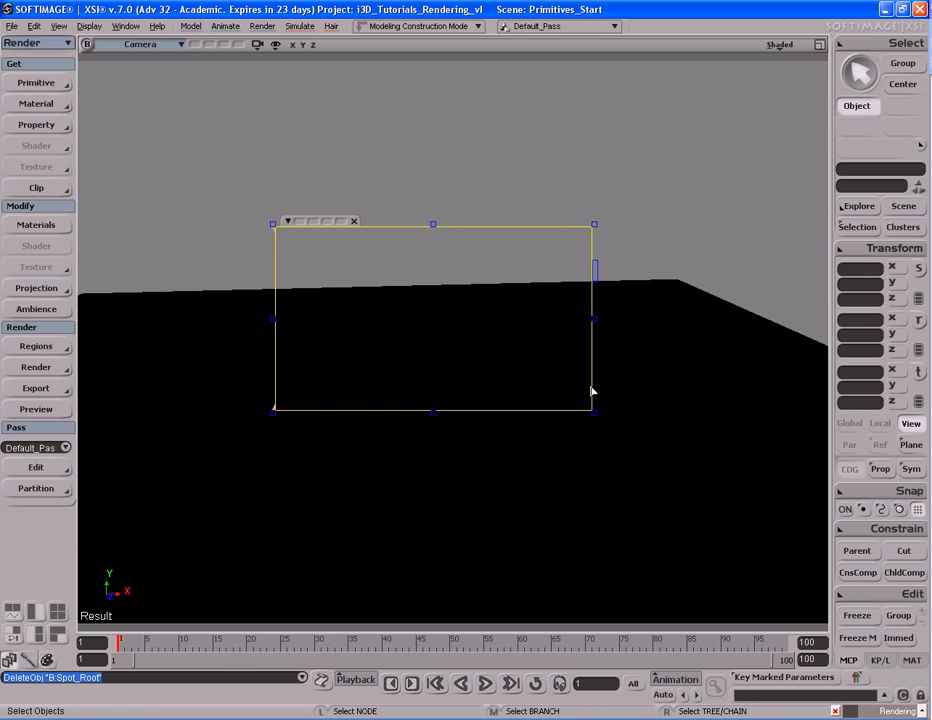
key("q")
middle_click(630, 260)
Detach the list of light primitives as a floating palette and add a Light Box light to the scene.
key("s")
right_click_drag(590, 309, 593, 327)
key("space")
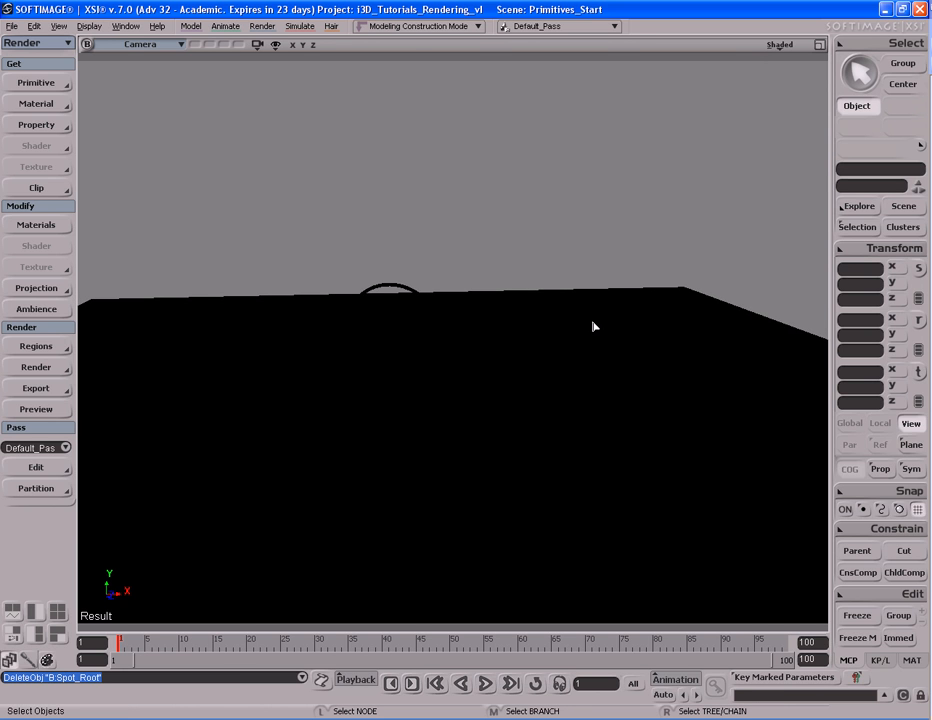
left_click(38, 83)
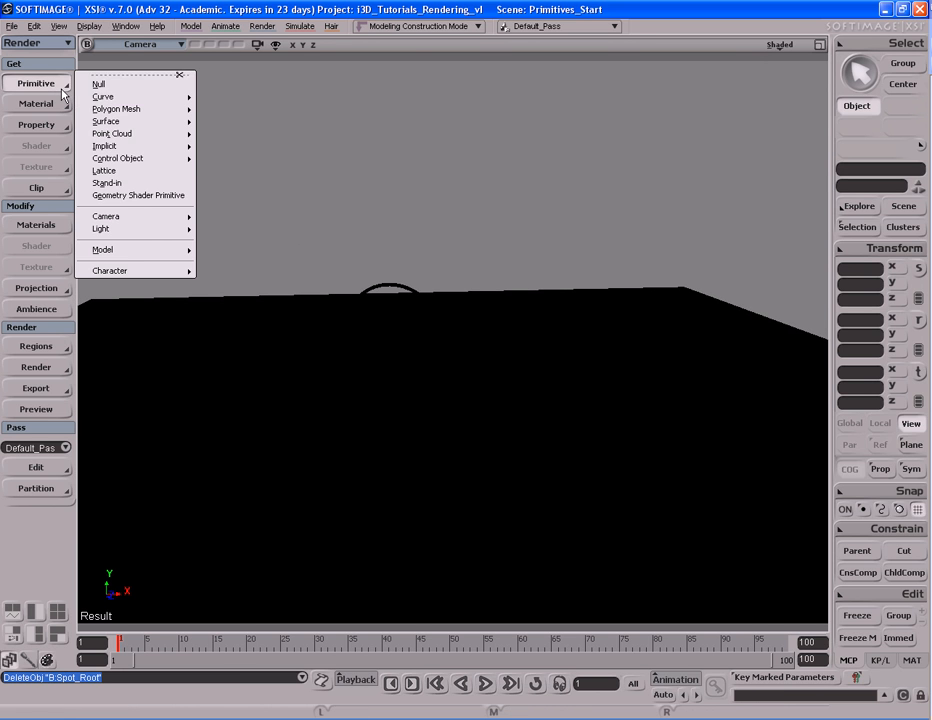
mouse_move(185, 229)
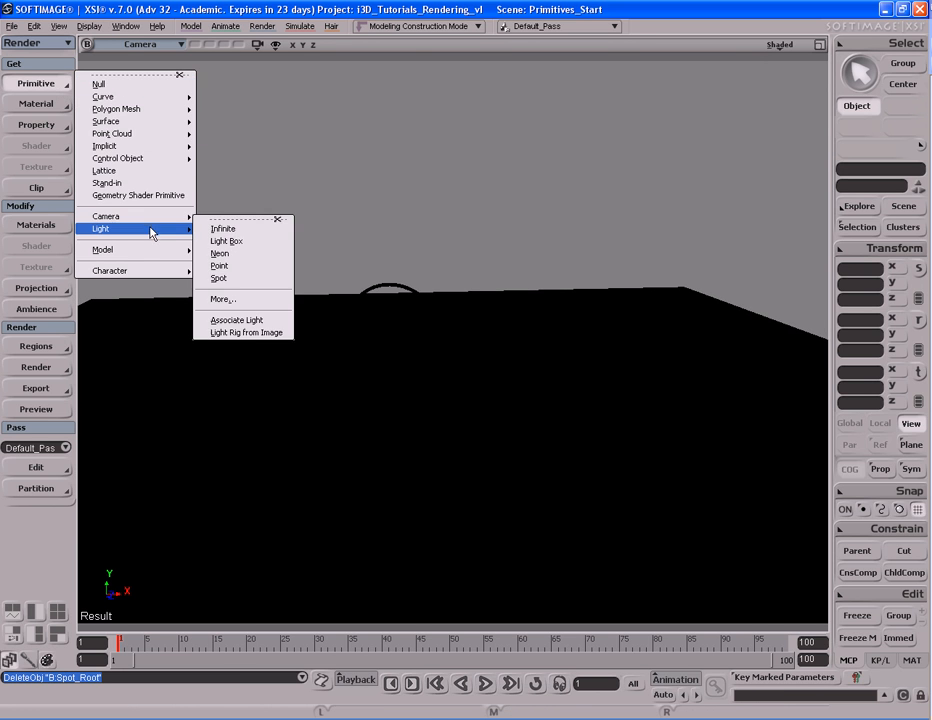
left_click(240, 217)
left_click_drag(246, 206, 152, 74)
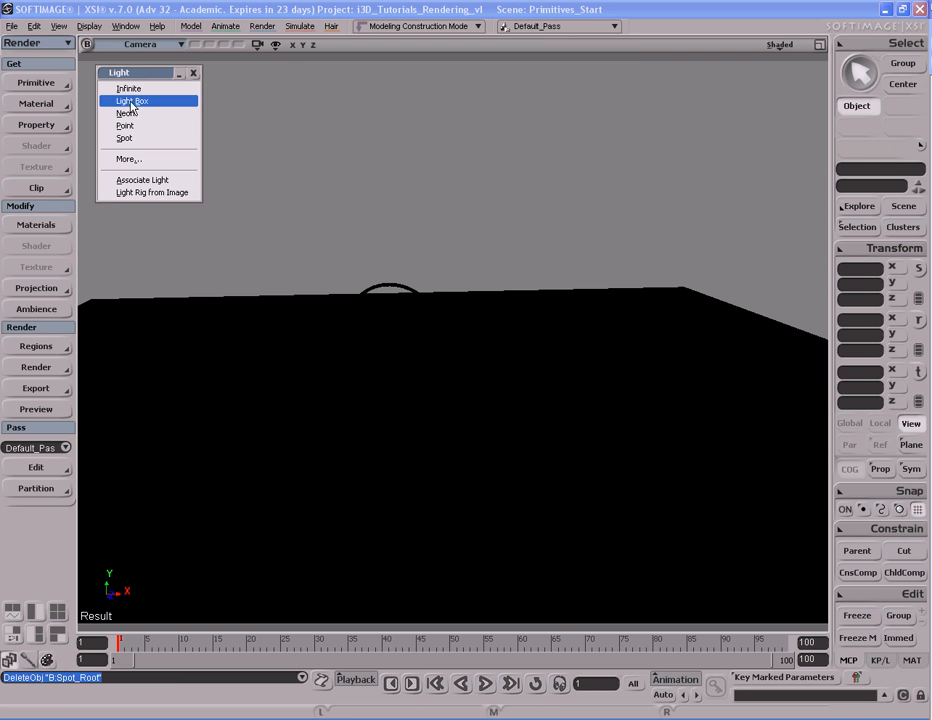
left_click(145, 103)
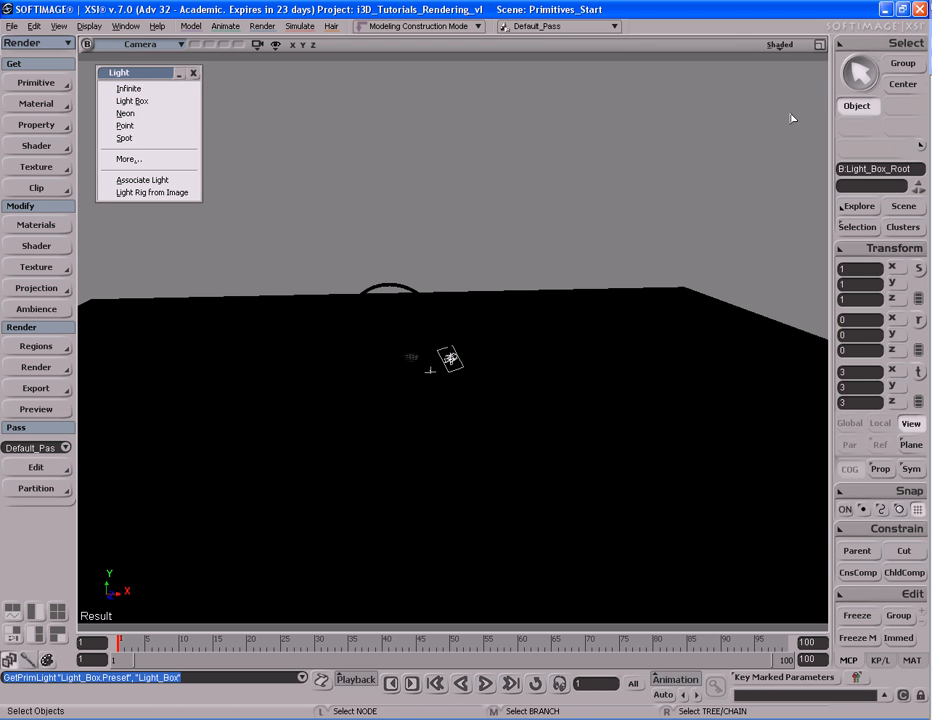
Frame and select the light box, and display the area settings in its properties.
key("f")
key("s")
right_click_drag(529, 326, 490, 316)
left_click(492, 308)
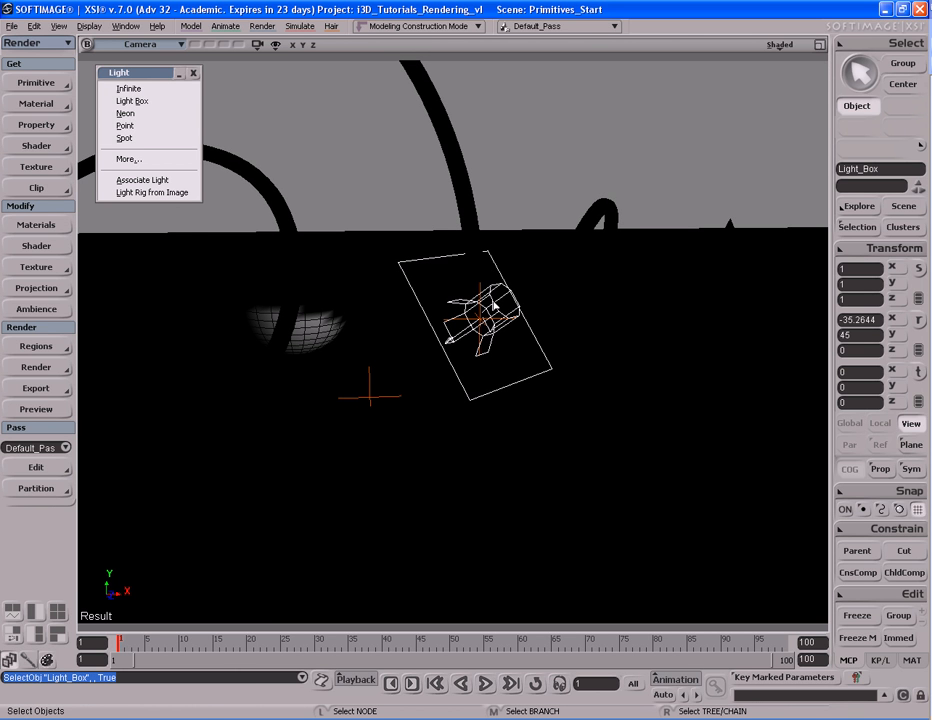
key("Return")
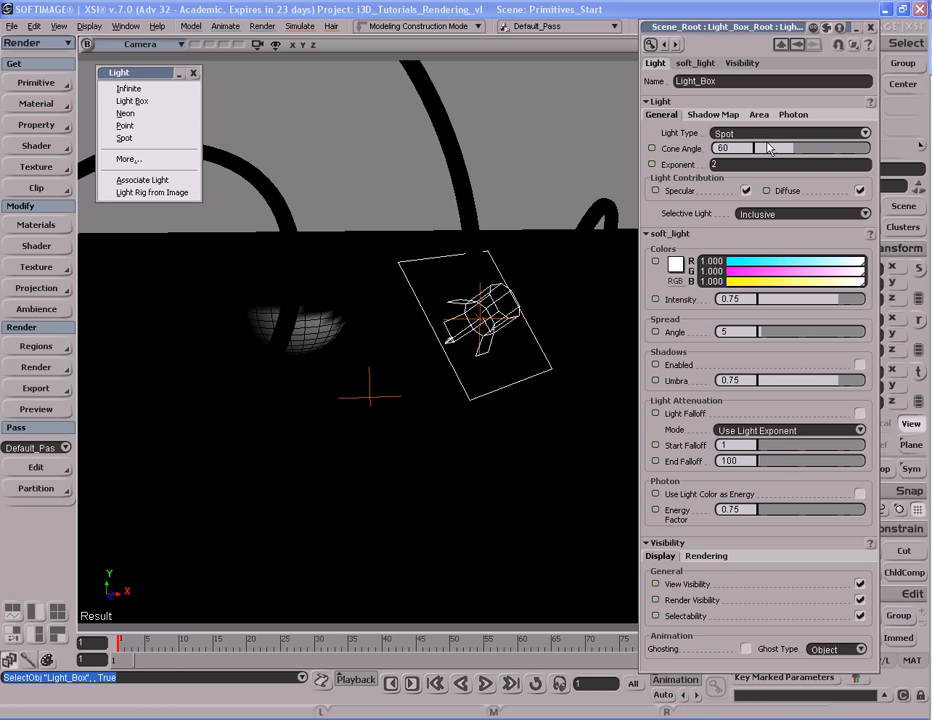
left_click(759, 115)
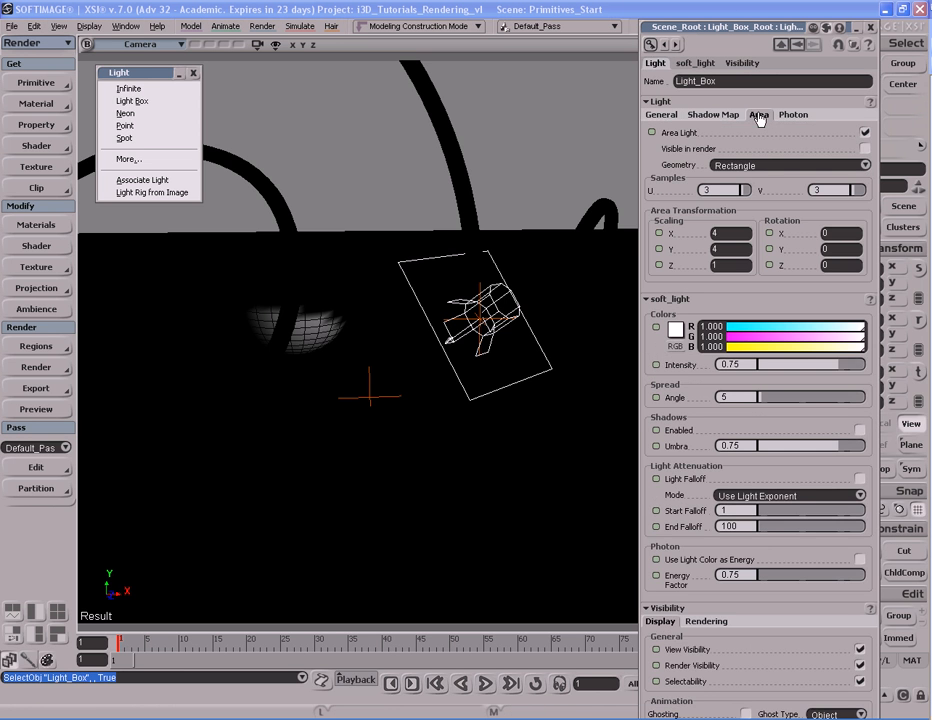
Turn the light box's Area Light option off and back on to compare its viewport outline.
left_click(865, 133)
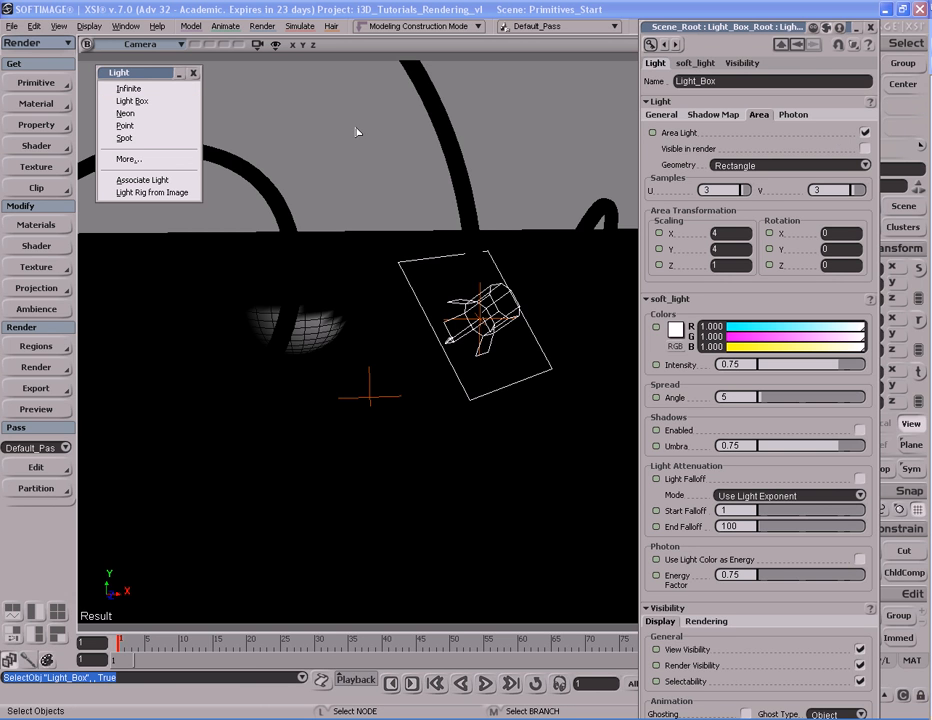
left_click(865, 133)
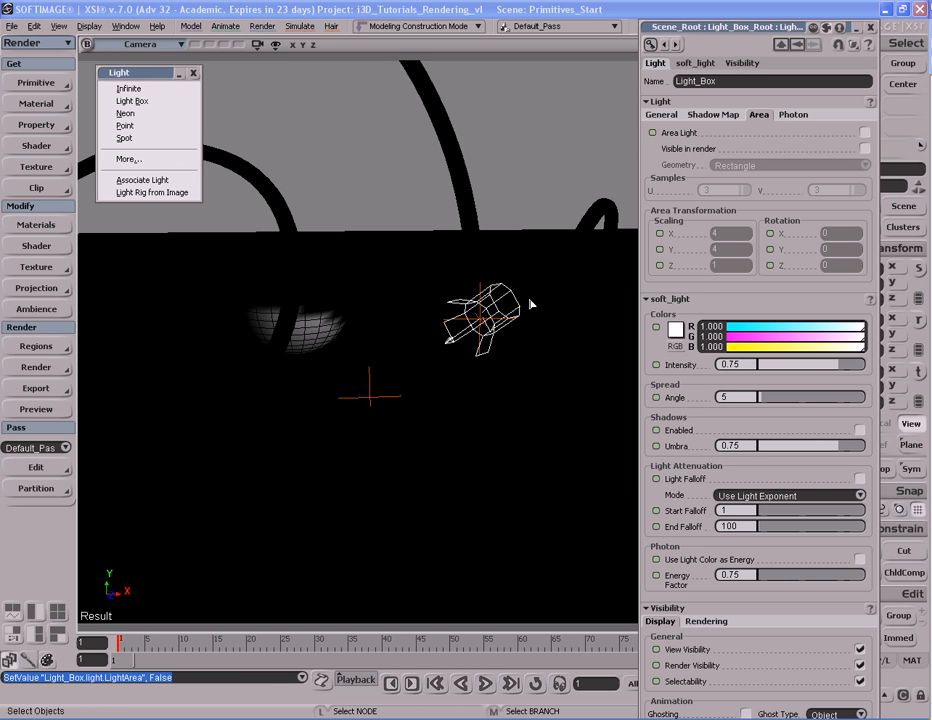
left_click(865, 133)
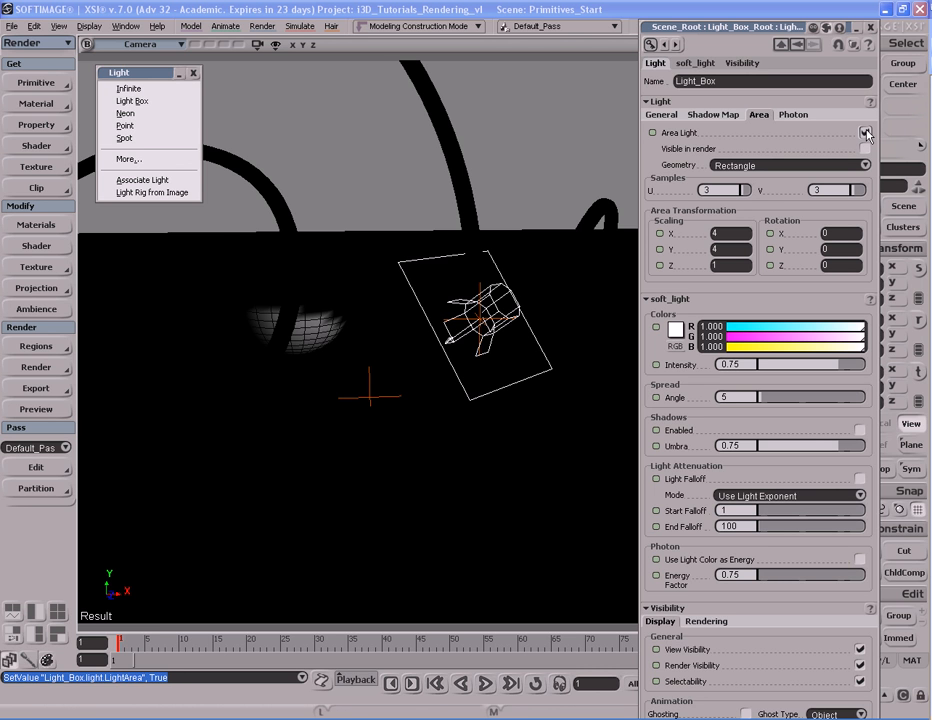
Try the Disc, Sphere and Cylinder area geometries on the light box, and return it to Rectangle.
right_click_drag(568, 347, 518, 343)
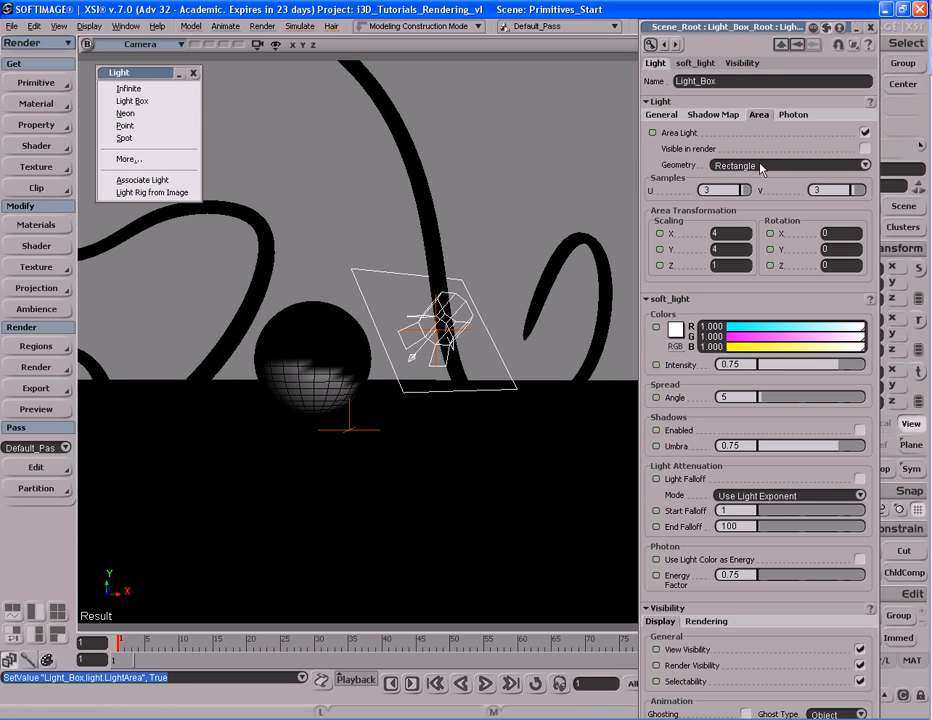
left_click(866, 167)
left_click(822, 183)
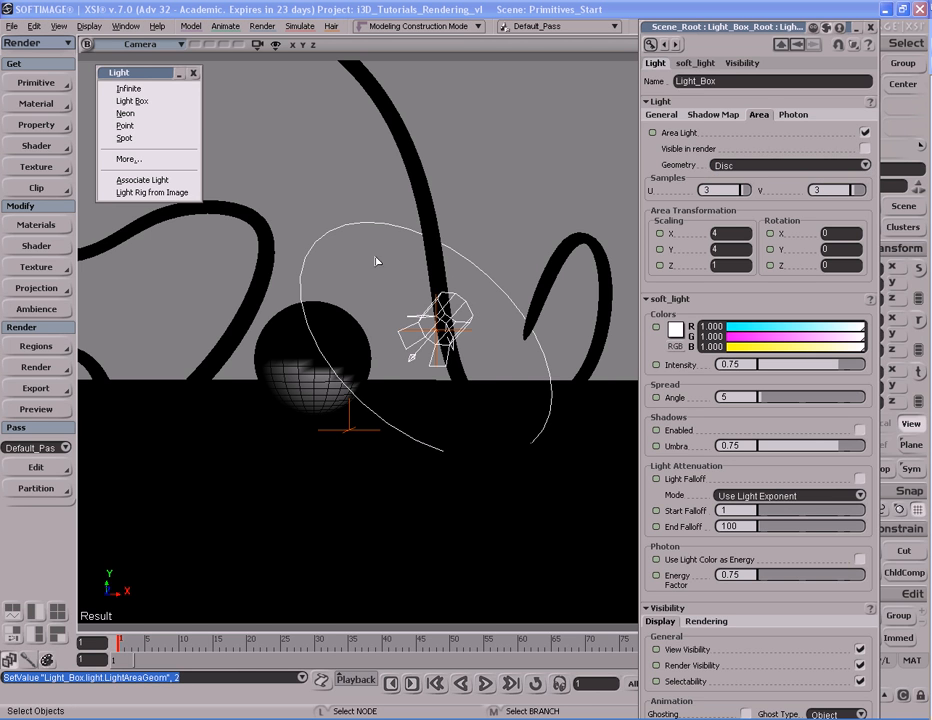
left_click(866, 167)
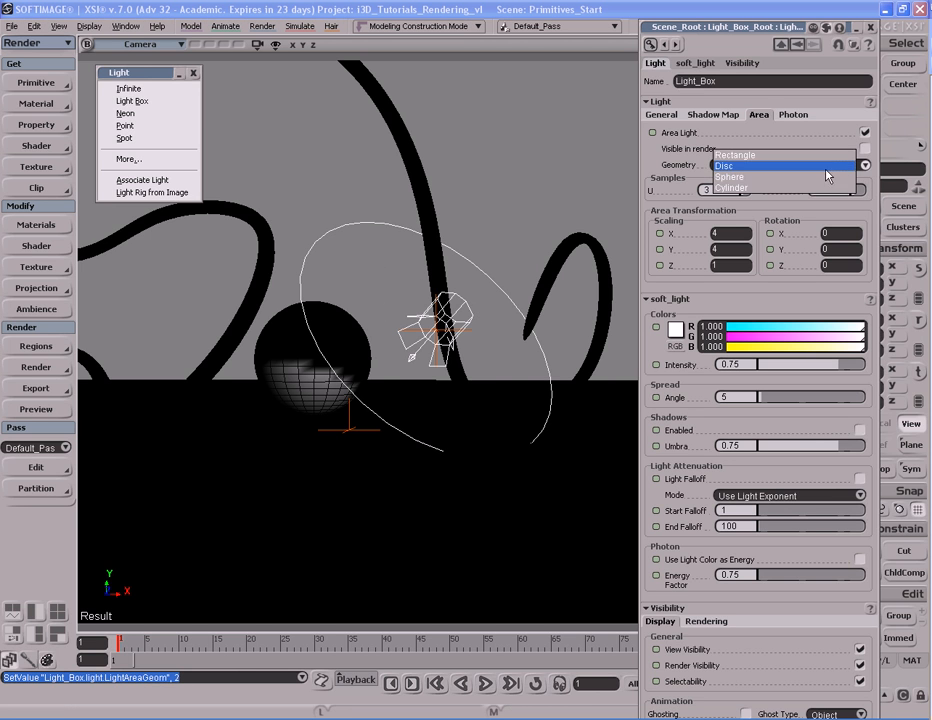
left_click(828, 184)
left_click(866, 166)
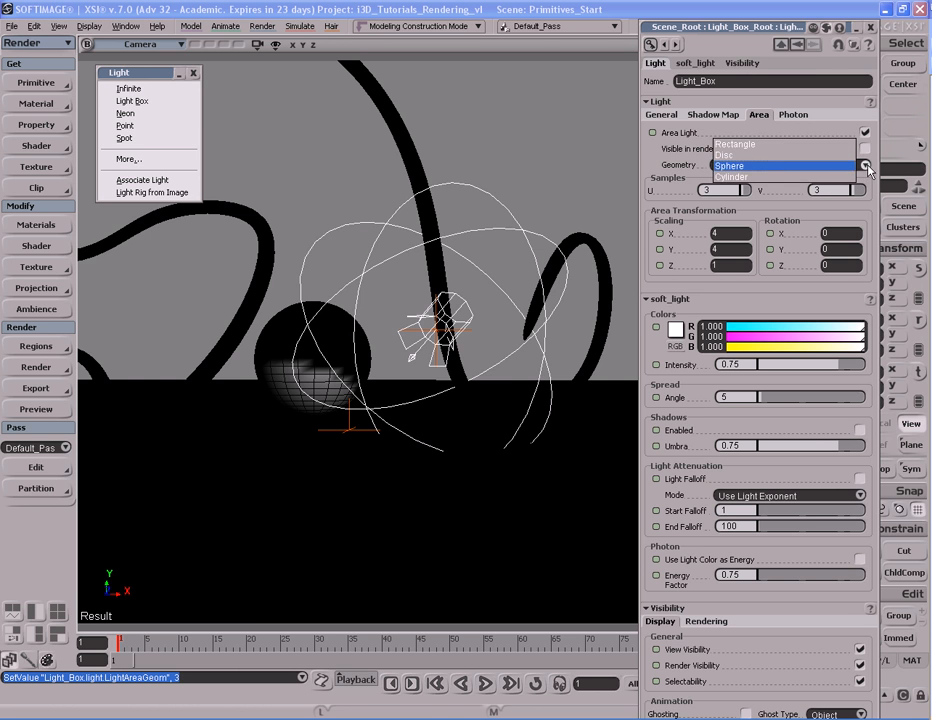
left_click(826, 183)
left_click(866, 166)
left_click(826, 135)
Translate the light box up and away from the sphere and cube.
scroll(541, 295, "down", 5)
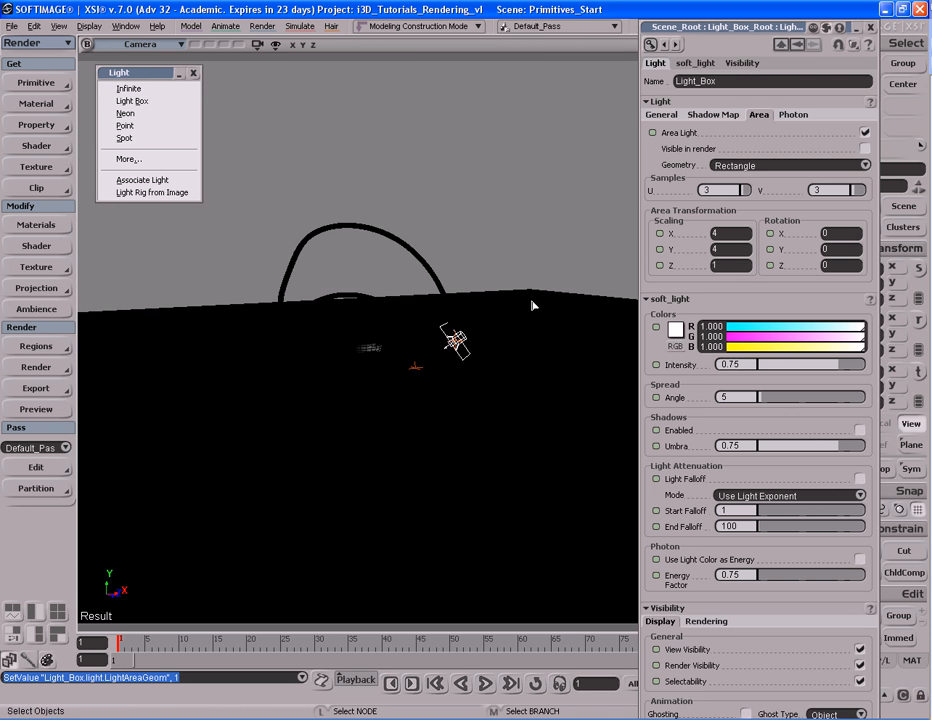
key("v")
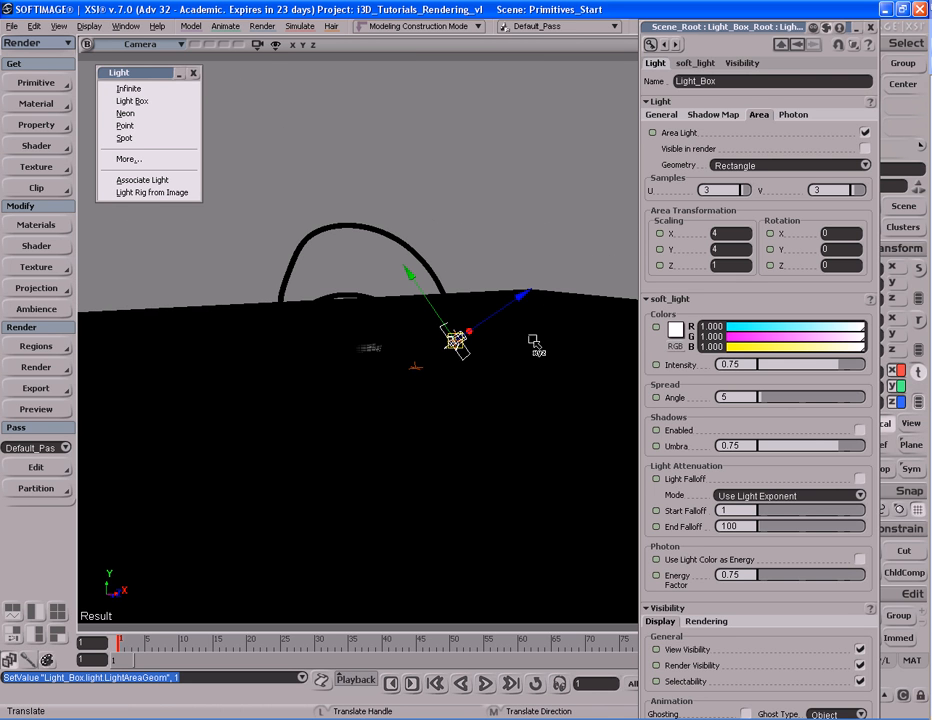
left_click_drag(506, 427, 487, 358)
key("s")
mouse_move(487, 358)
right_mouse_down()
mouse_move(506, 341)
mouse_move(501, 349)
right_mouse_up()
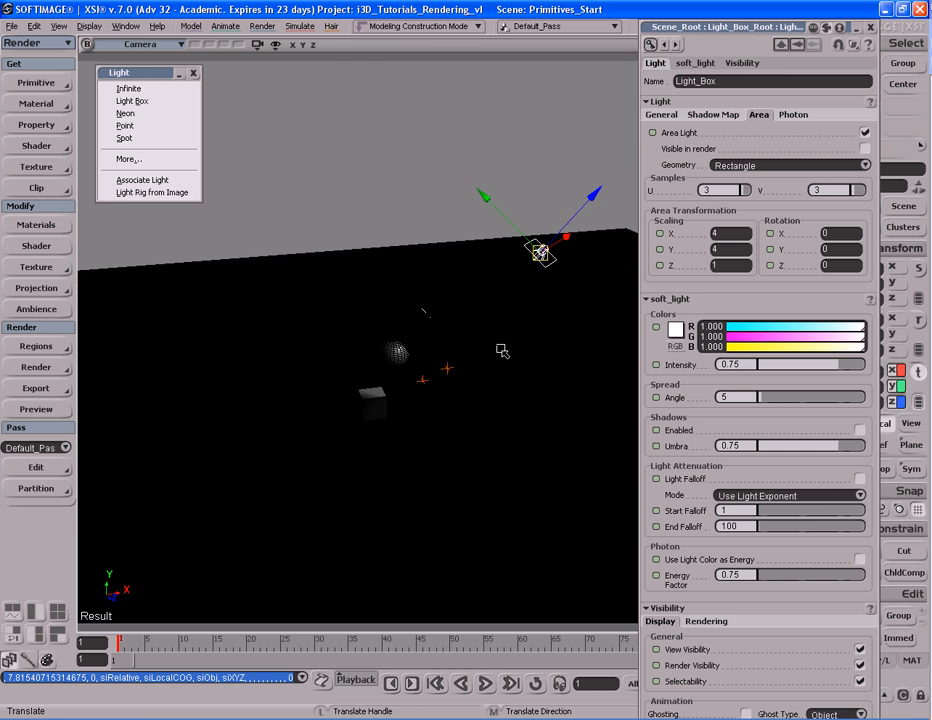
Render a region covering the sphere, cube and curve to preview the light box's illumination, and hide it again.
key("space")
key("q")
left_click_drag(263, 236, 573, 455)
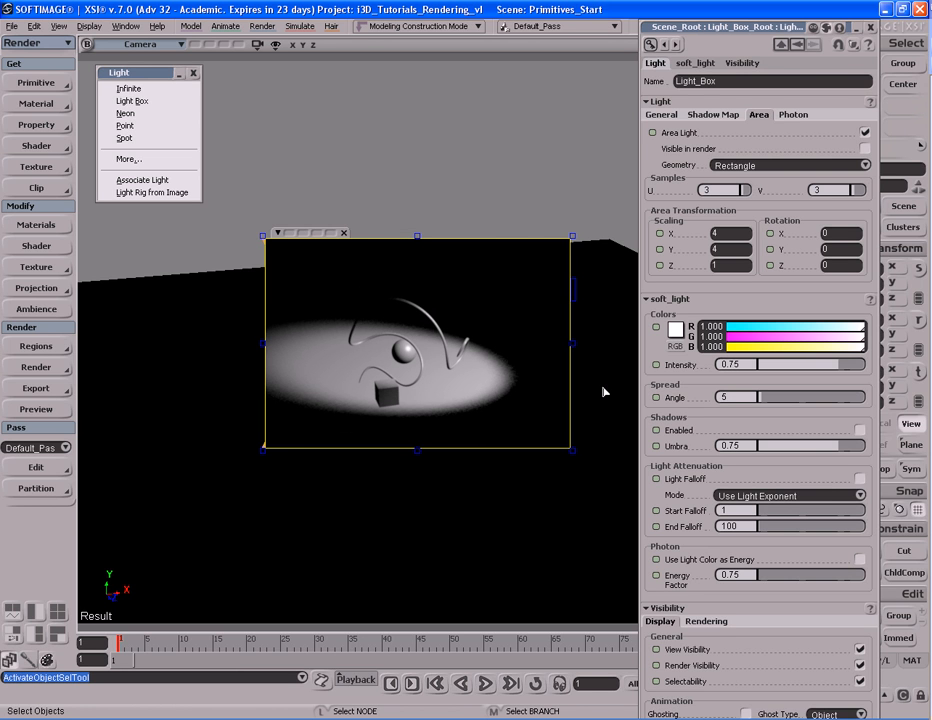
key("q")
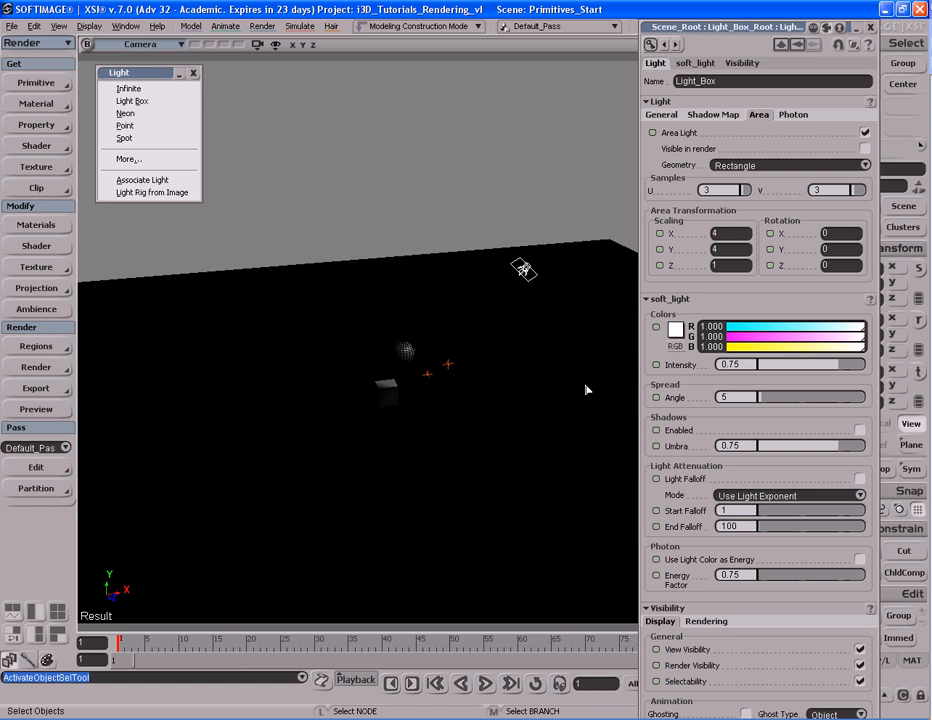
Enable shadows for the light box with an umbra of 0, and preview the result in the render region.
left_click(860, 430)
left_click_drag(842, 446, 760, 437)
key("q")
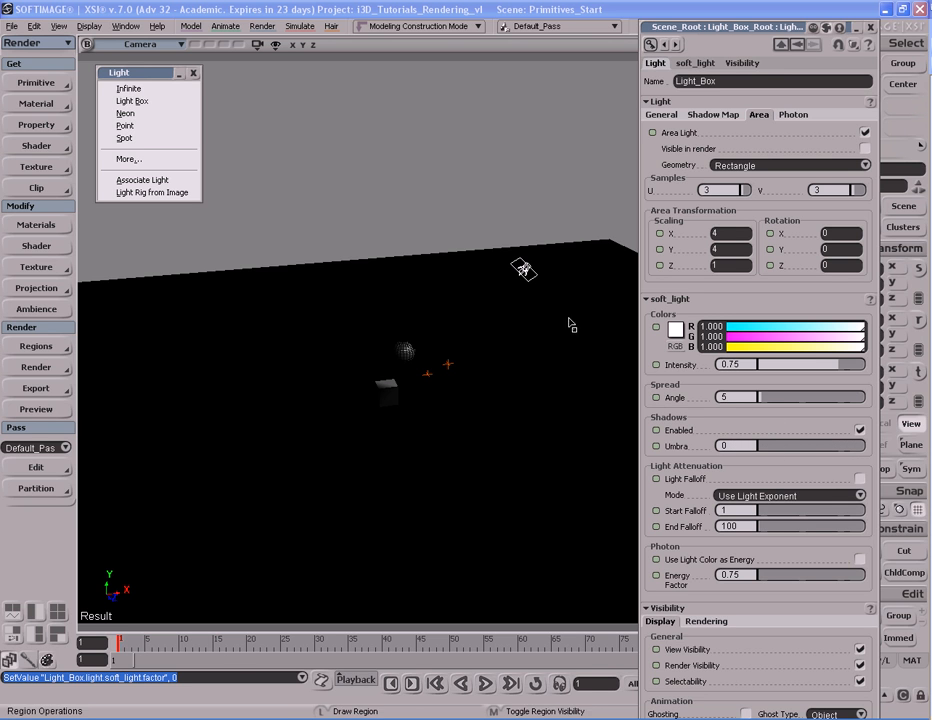
middle_click(558, 345)
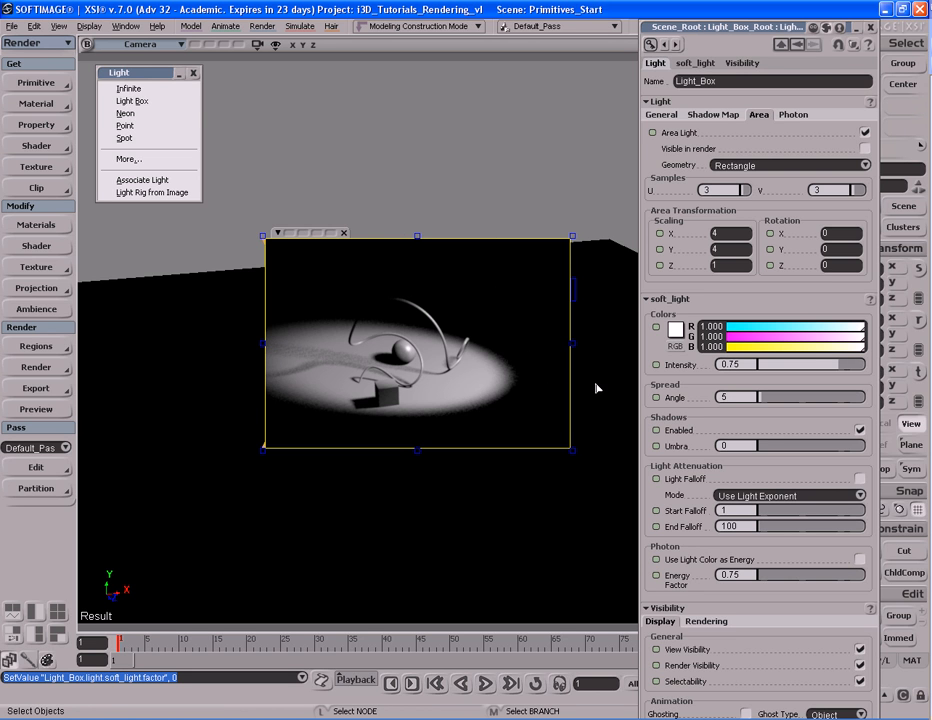
key("q")
middle_click(596, 382)
Render a close-up region around the sphere and cube to examine the grain of the soft shadows.
key("s")
right_click_drag(588, 381, 474, 385)
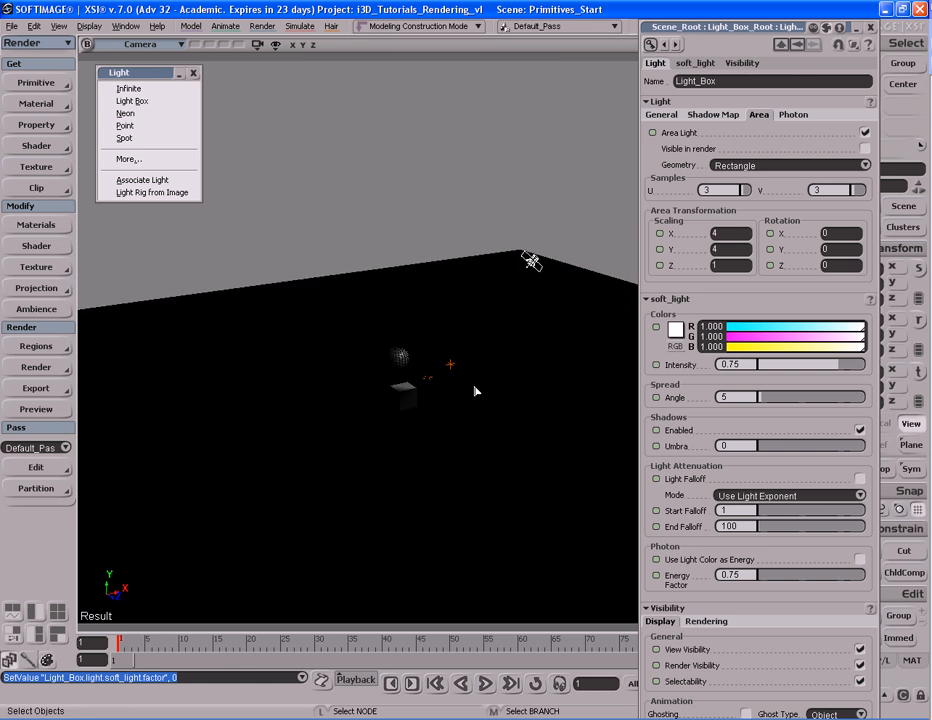
middle_click_drag(440, 386, 472, 387)
left_click_drag(400, 432, 477, 393)
scroll(477, 393, "up", 2)
key("q")
mouse_move(247, 268)
left_mouse_down()
mouse_move(358, 362)
mouse_move(570, 486)
left_mouse_up()
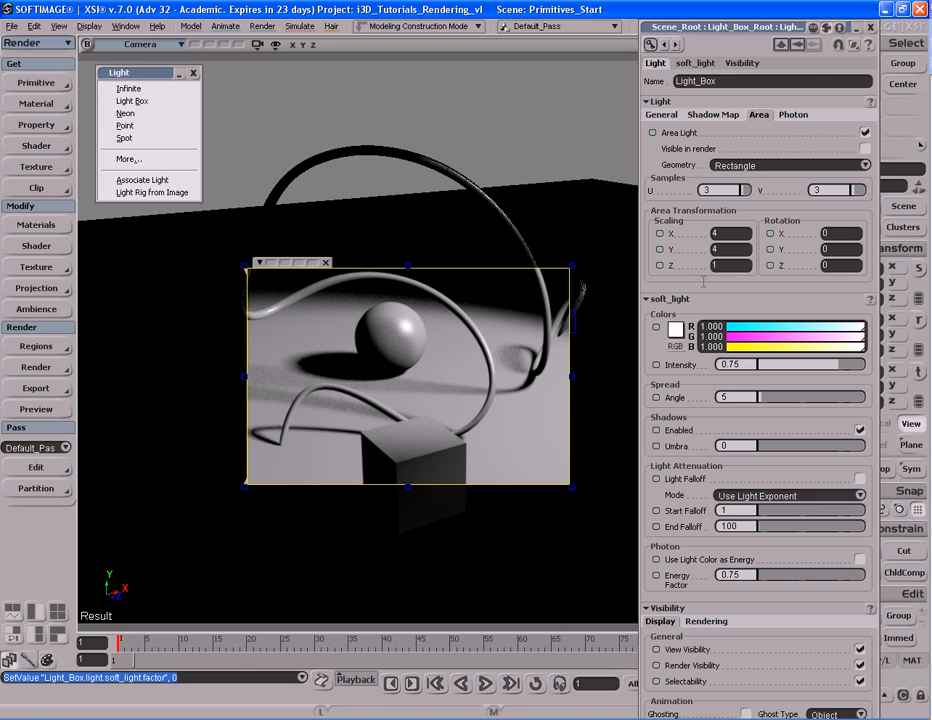
Set the area light's U and V samples to 6 each and preview the shadows in the render region.
left_click(735, 190)
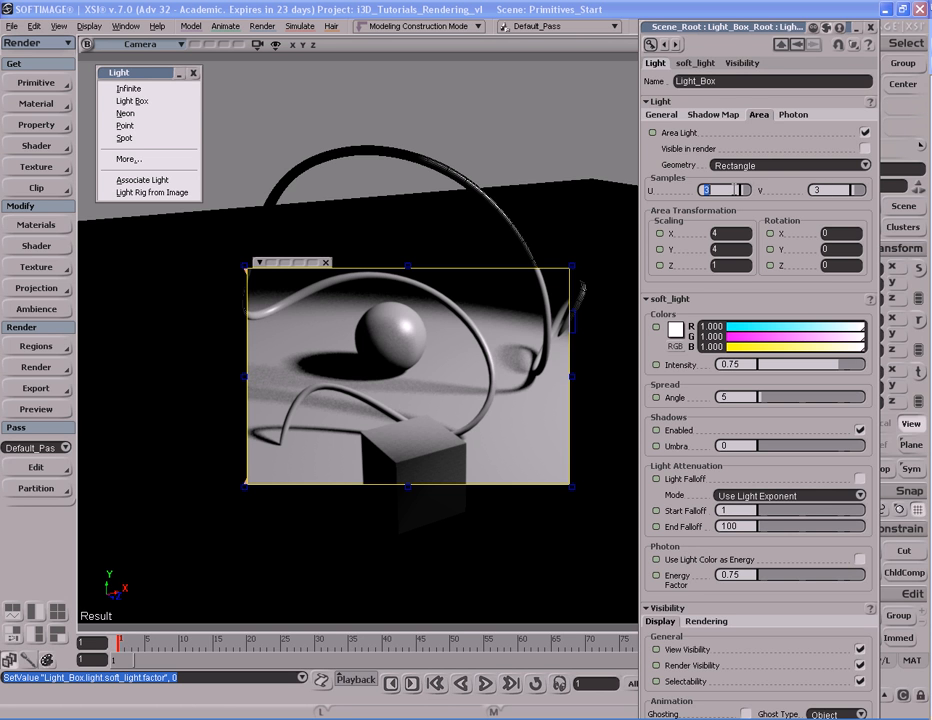
type("6")
key("Tab")
type("6")
key("Return")
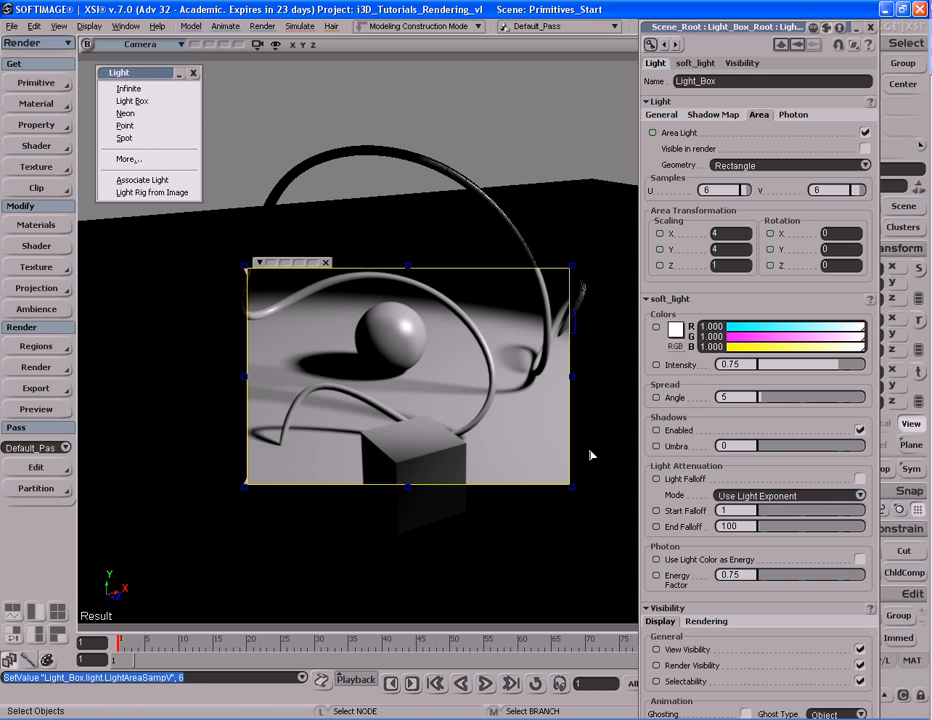
key("q")
Close the light's properties and delete the light box together with its root.
key("s")
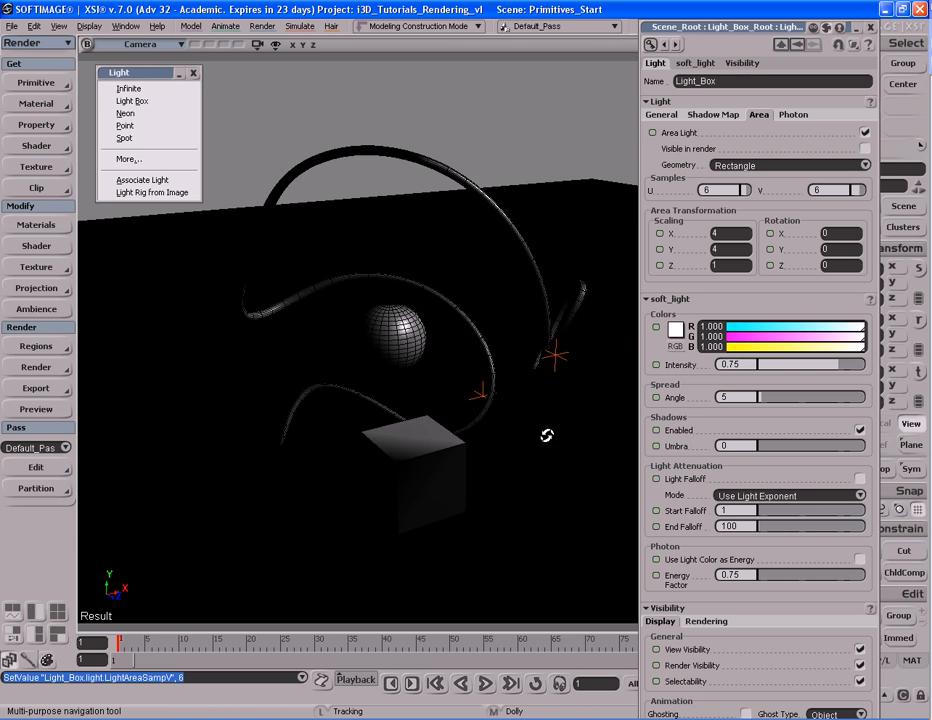
scroll(526, 454, "down", 10)
right_click_drag(502, 463, 503, 427)
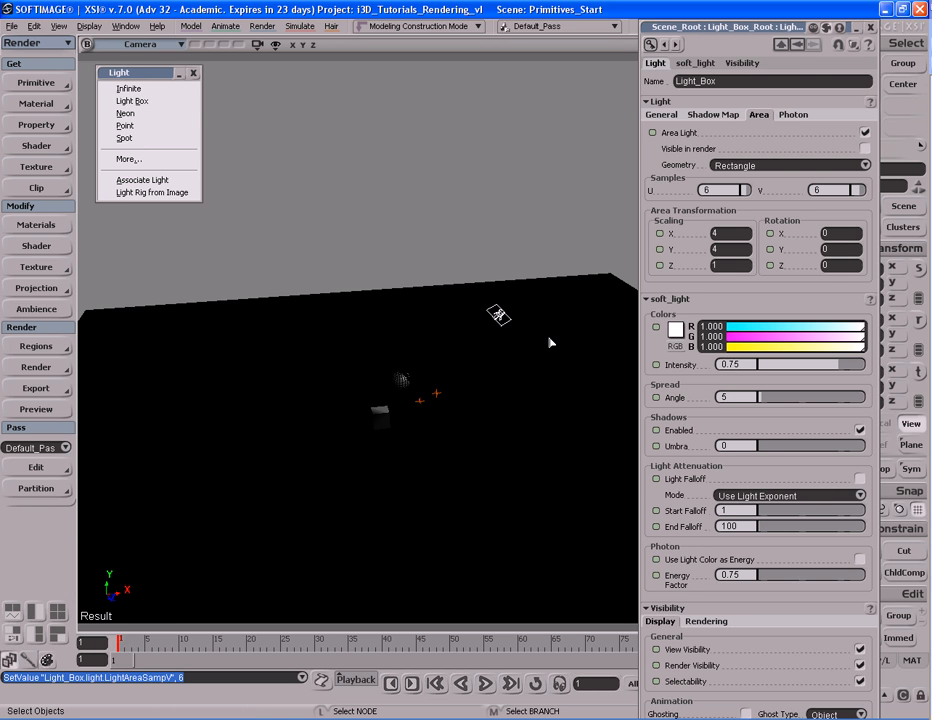
key("Escape")
key("s")
right_click_drag(790, 150, 599, 387)
key("space")
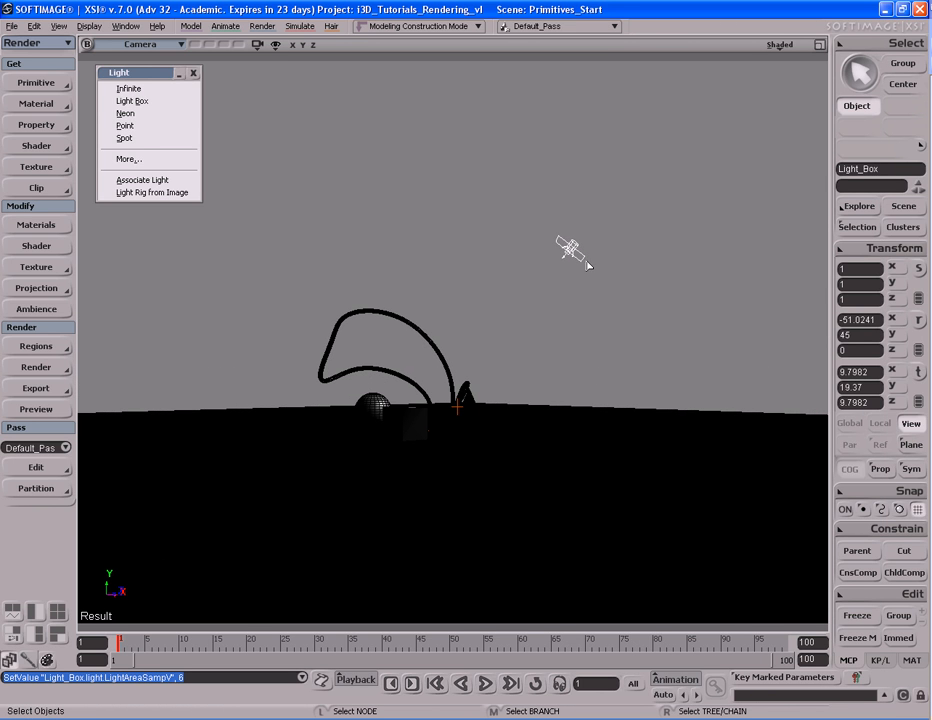
right_click(566, 249)
key("Delete")
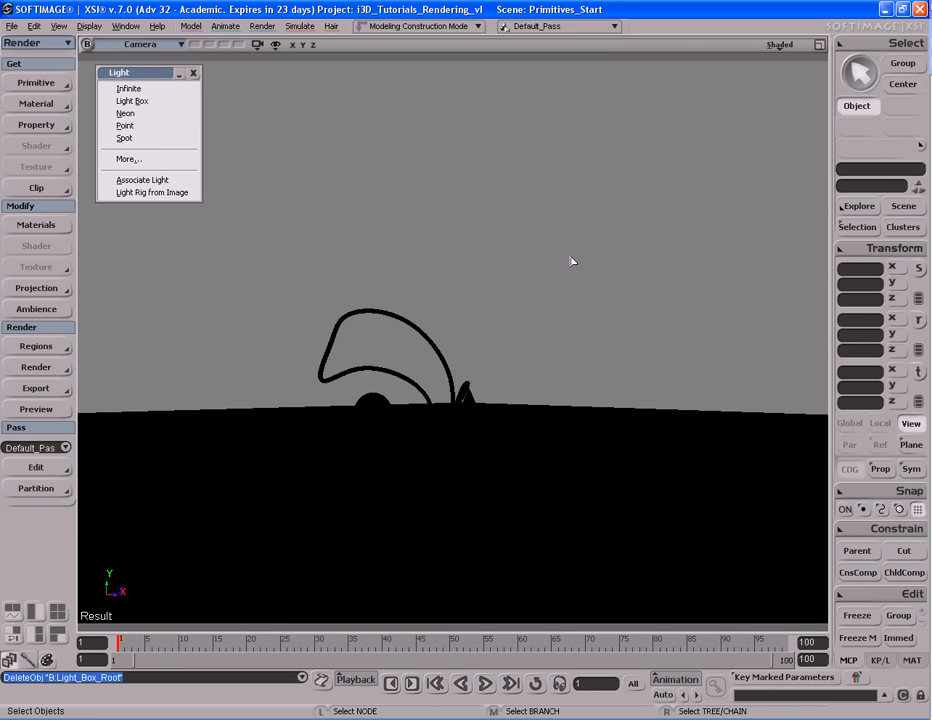
key("s")
mouse_move(596, 354)
right_mouse_down()
mouse_move(647, 381)
mouse_move(587, 376)
right_mouse_up()
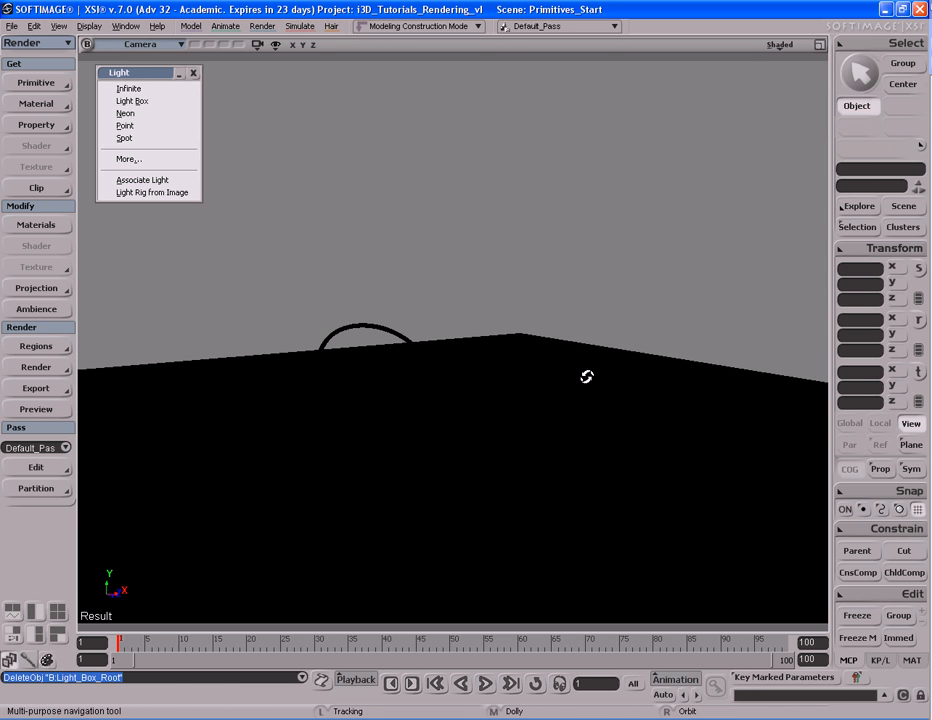
key("space")
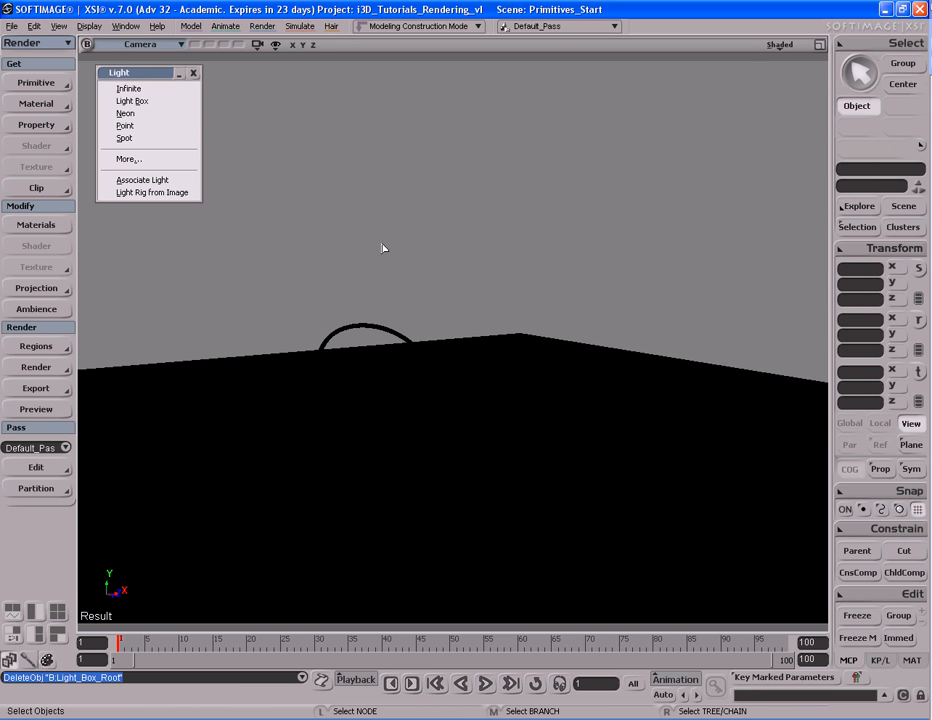
Add a Neon light to the scene and raise it along Y above the primitives.
left_click(167, 113)
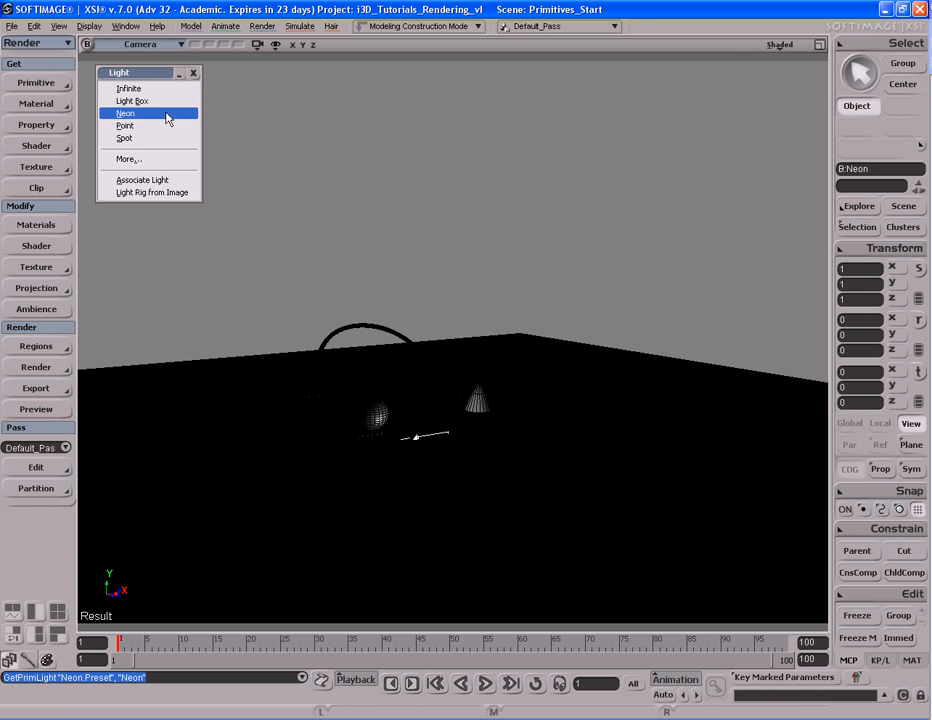
key("s")
scroll(490, 387, "up", 2)
scroll(490, 387, "up", 4)
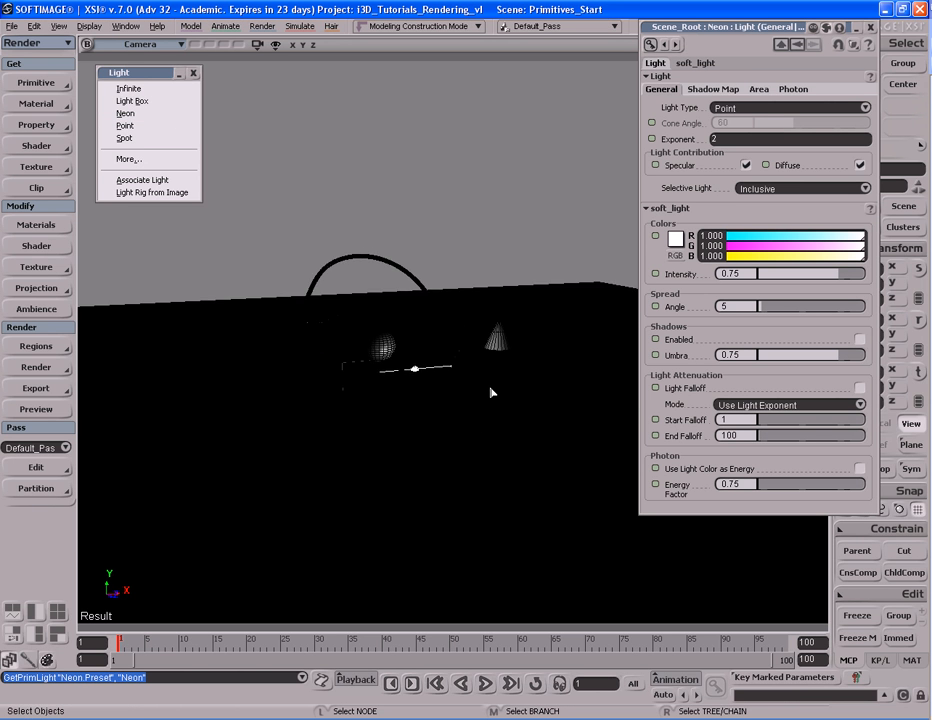
key("v")
middle_click_drag(452, 370, 453, 262)
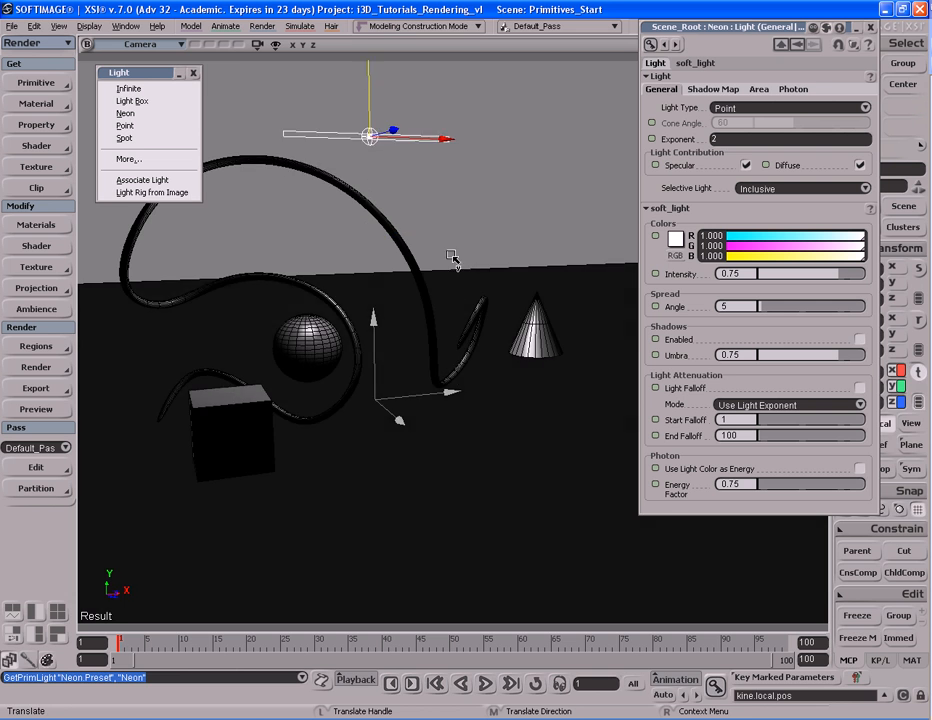
key("s")
left_click_drag(453, 262, 474, 306)
right_click_drag(474, 306, 489, 339)
scroll(491, 346, "up", 3)
key("space")
Turn the neon's Area Light option off and on again to compare the light's shape.
key("s")
left_click_drag(491, 346, 478, 354)
right_click_drag(478, 354, 429, 343)
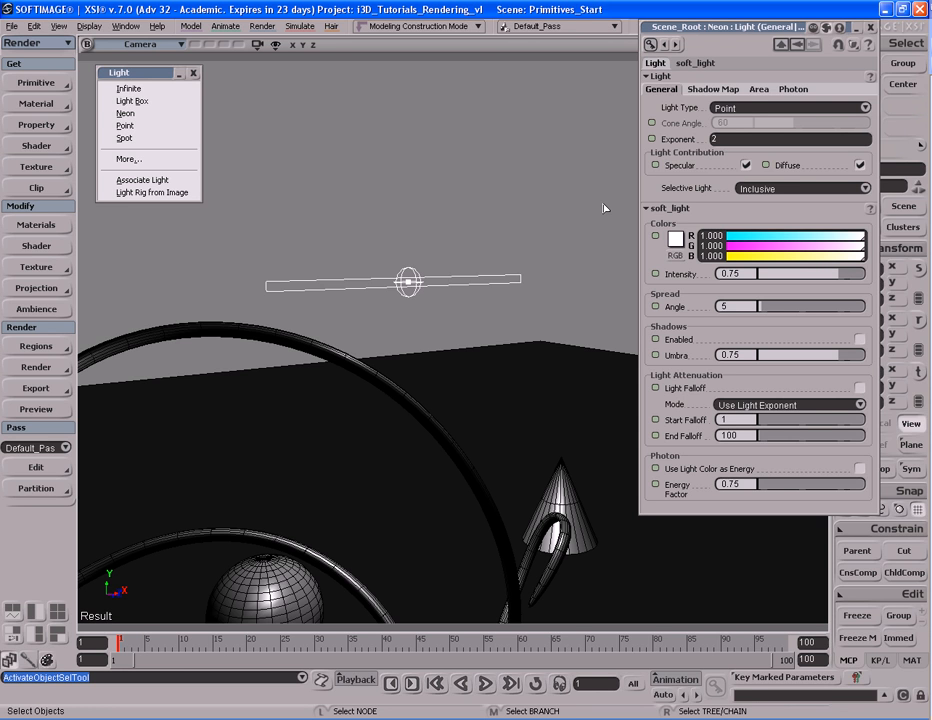
left_click(759, 89)
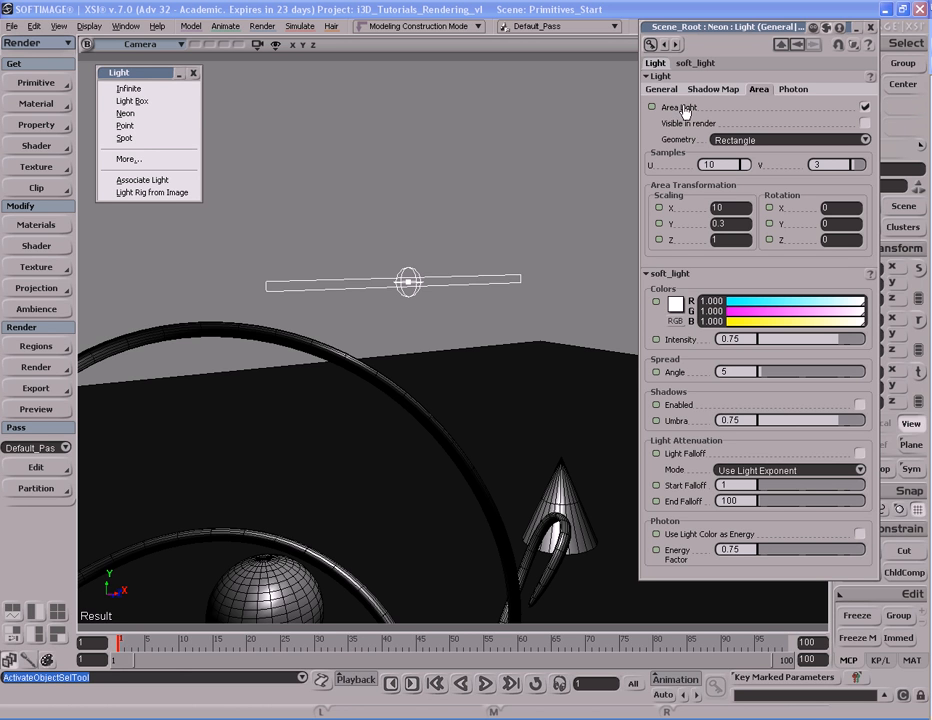
left_click(865, 108)
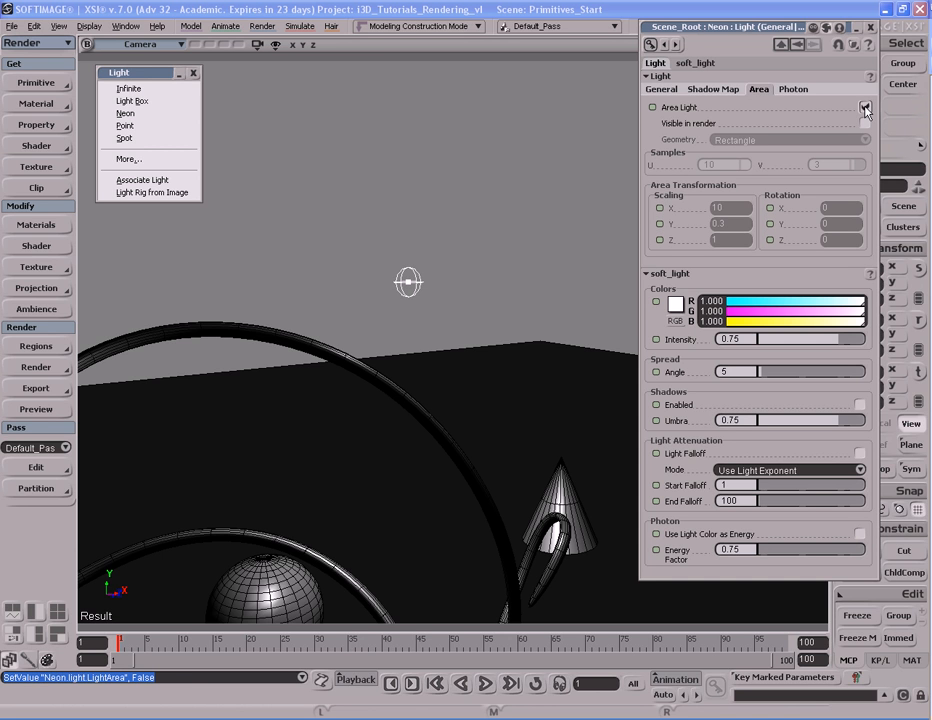
left_click(865, 108)
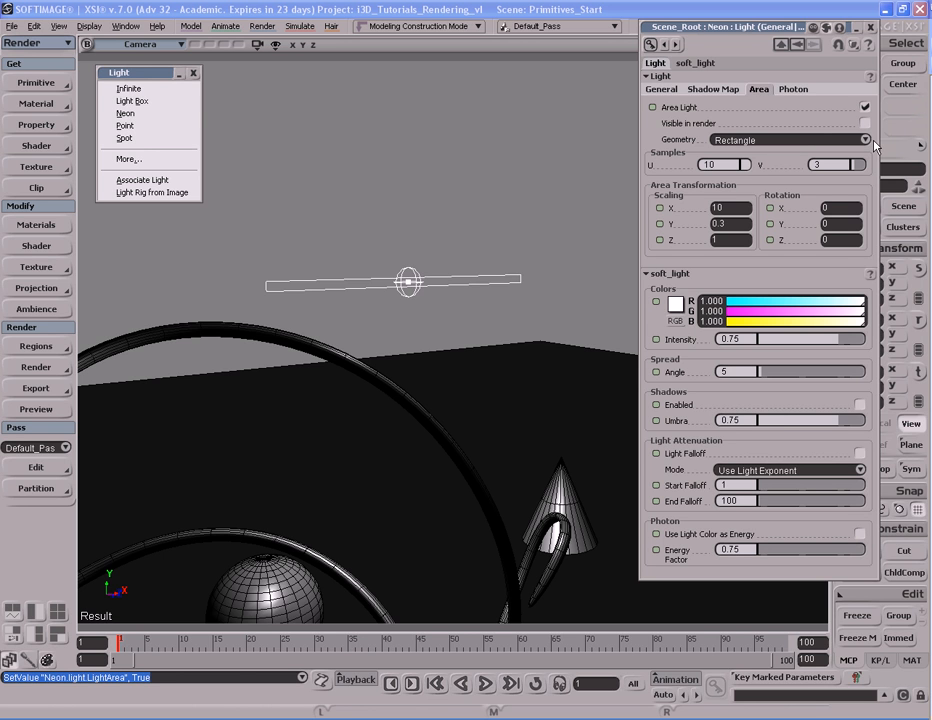
Examine the neon's U and V samples and its X and Y area scaling alongside its rectangle in the scene.
left_click(731, 166)
left_click(822, 167)
left_click(736, 208)
left_click(737, 224)
left_click(517, 217)
key("s")
right_click_drag(511, 225, 526, 202)
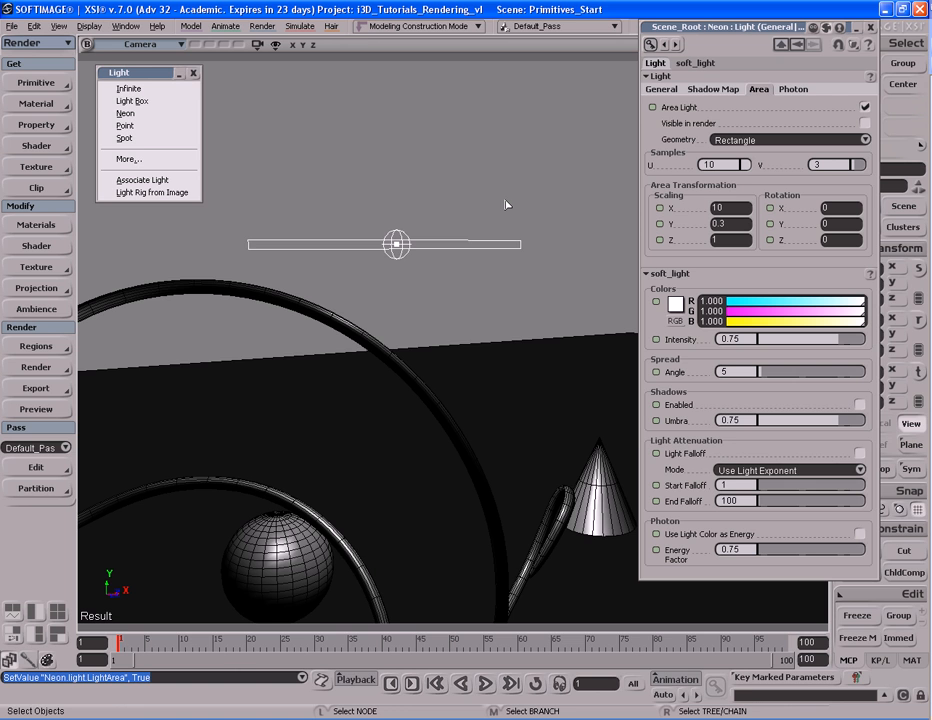
key("s")
right_click_drag(501, 204, 502, 197)
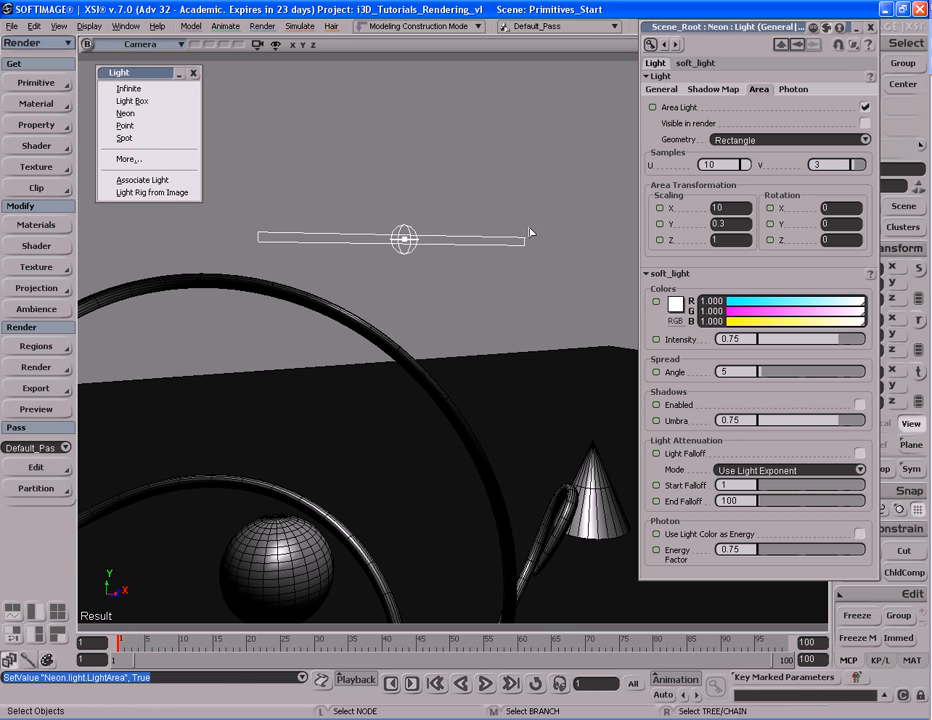
Render a region around the primitives and enable the neon's shadows with an umbra of 0 to preview them.
key("s")
right_click_drag(557, 245, 601, 283)
scroll(571, 238, "down", 5)
key("s")
key("q")
mouse_move(263, 231)
left_mouse_down()
mouse_move(574, 460)
mouse_move(574, 485)
left_mouse_up()
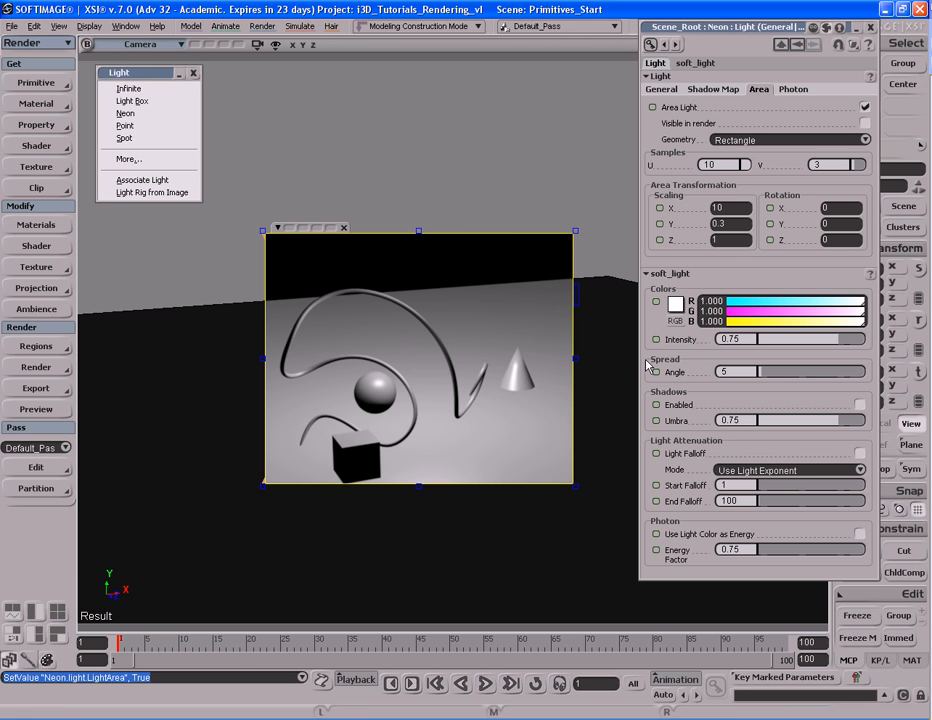
left_click(860, 404)
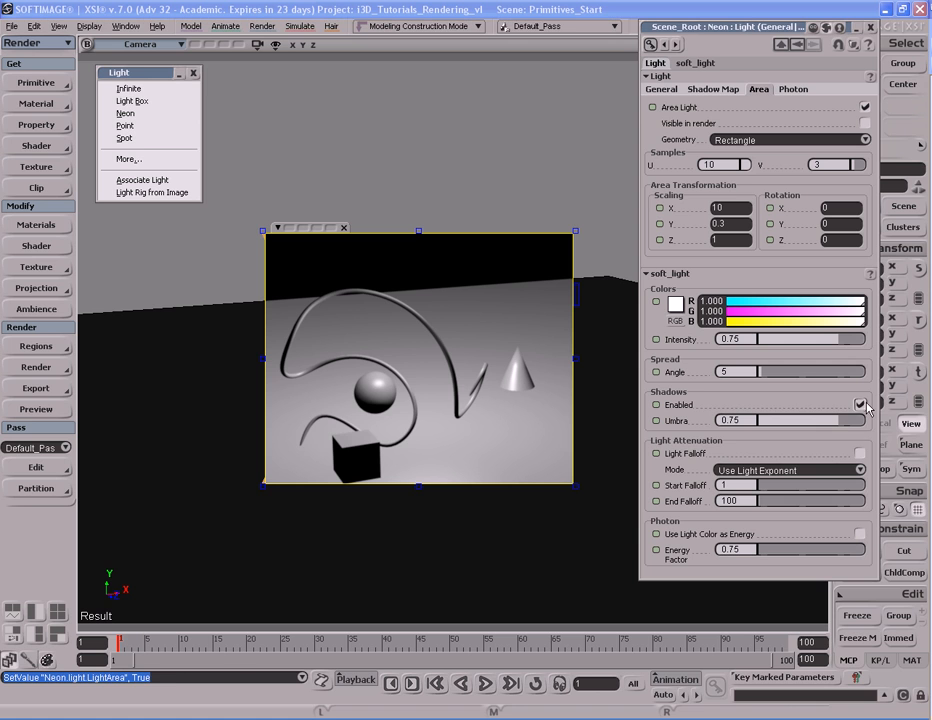
left_click_drag(832, 420, 758, 420)
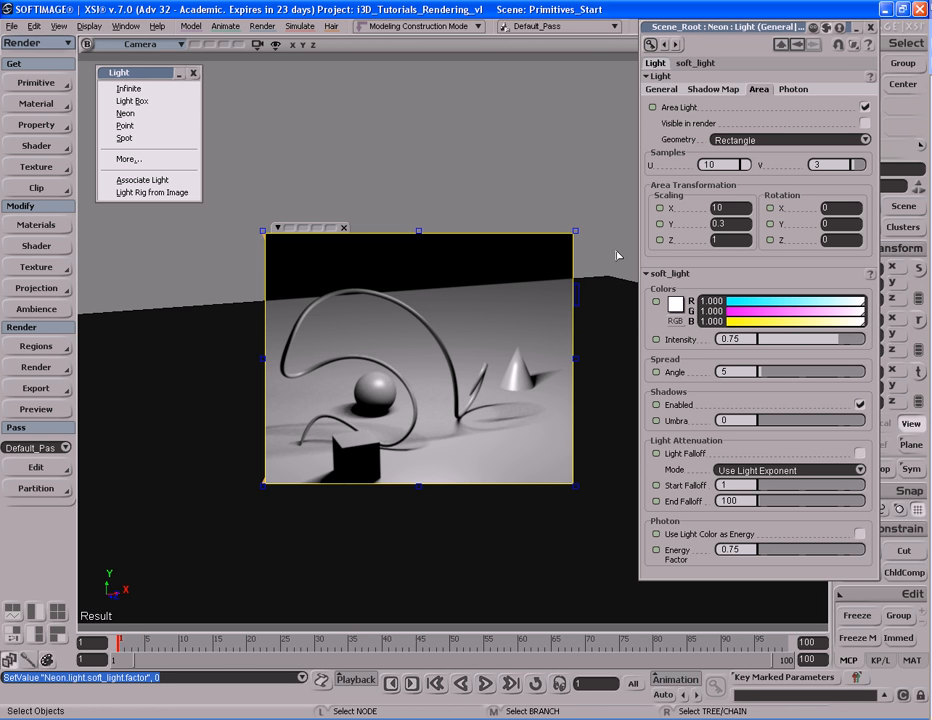
key("shift+q")
Inspect the neon's long area rectangle above the primitives from several angles and distances.
key("s")
mouse_move(545, 273)
right_mouse_down()
mouse_move(546, 307)
mouse_move(518, 320)
right_mouse_up()
key("s")
left_click_drag(518, 325, 527, 312)
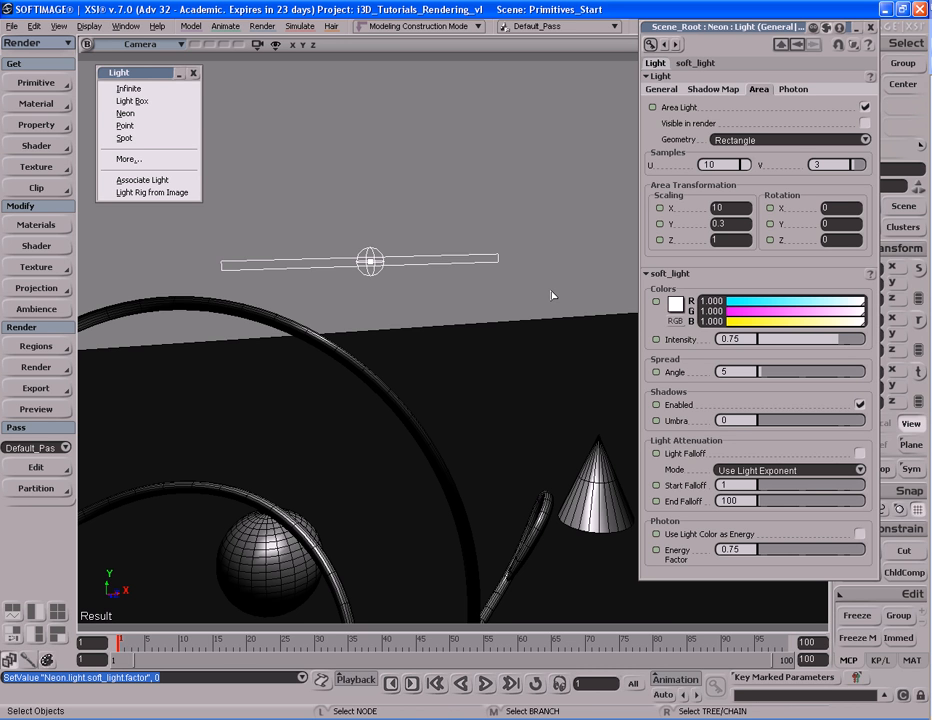
key("s")
right_click_drag(551, 295, 555, 297)
scroll(555, 297, "down", 4)
key("s")
left_click_drag(548, 346, 546, 324)
scroll(547, 326, "down", 3)
key("s")
right_click_drag(563, 328, 557, 330)
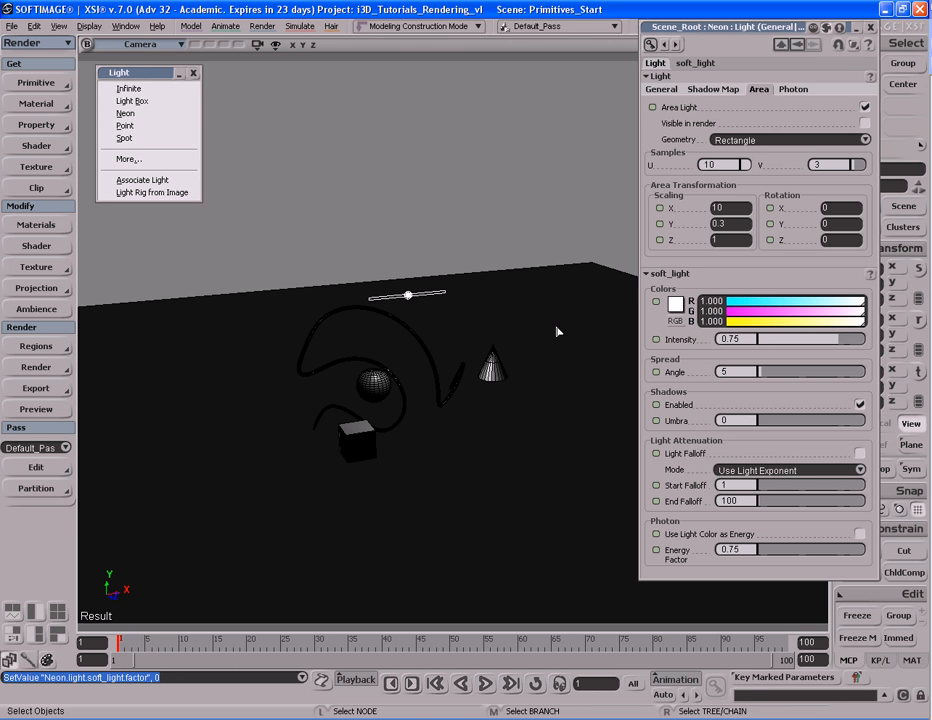
key("s")
scroll(547, 327, "up", 4)
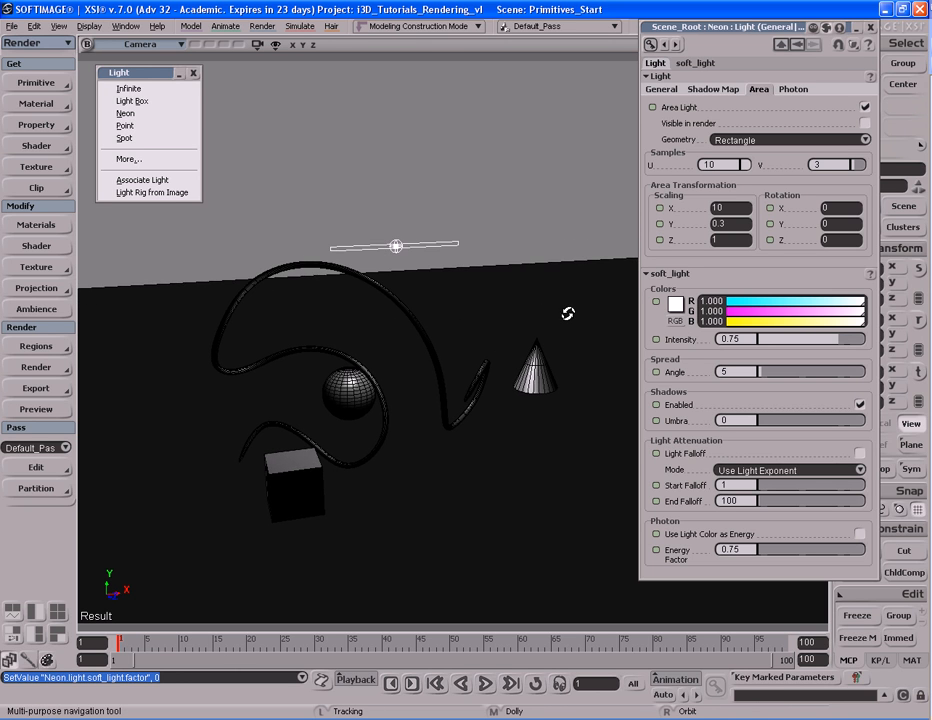
right_click_drag(567, 312, 568, 311)
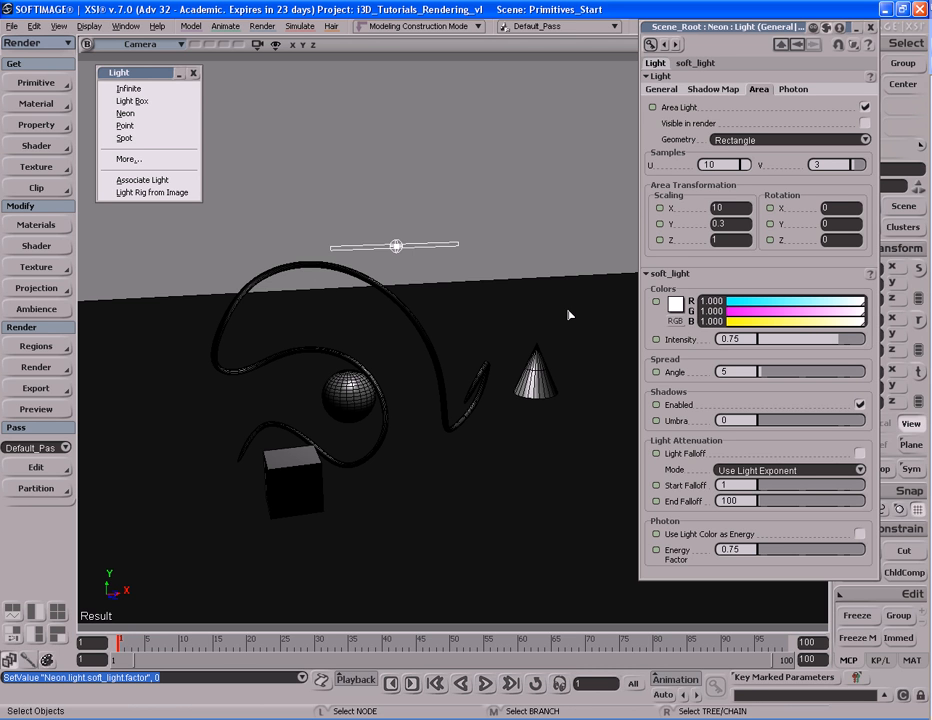
key("s")
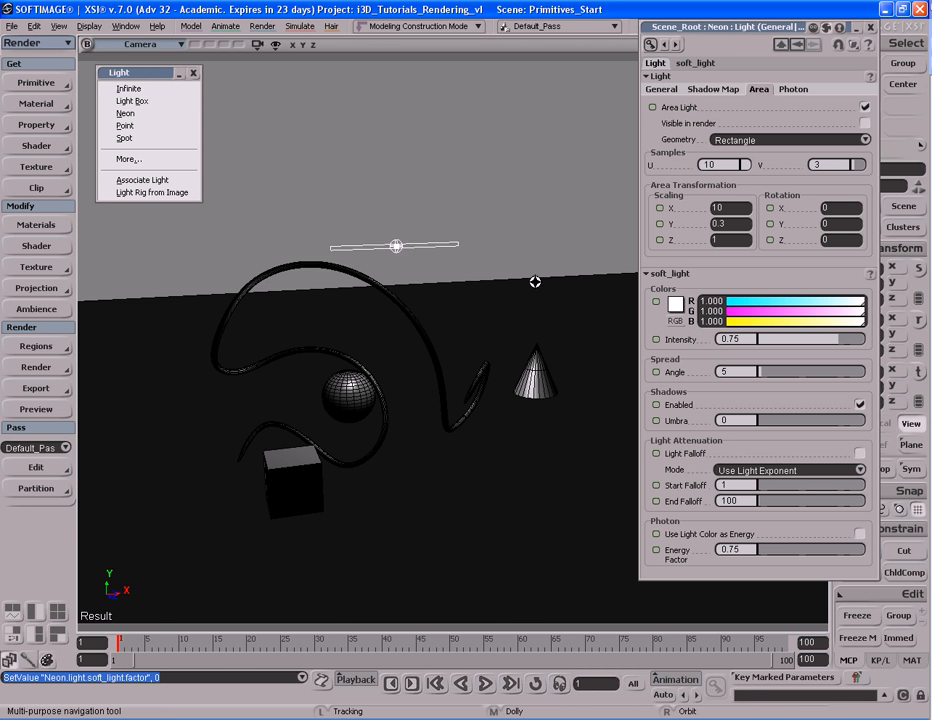
scroll(540, 290, "up", 5)
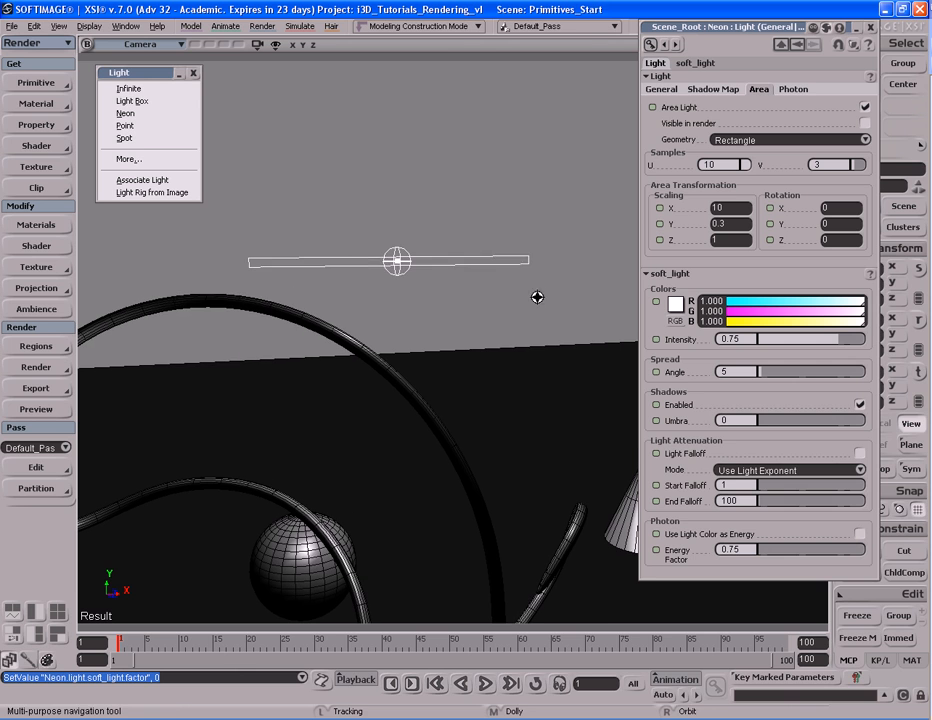
Activate the neon's manipulators and cycle through them to the box-shaped scaling manipulator for the whole light.
key("b")
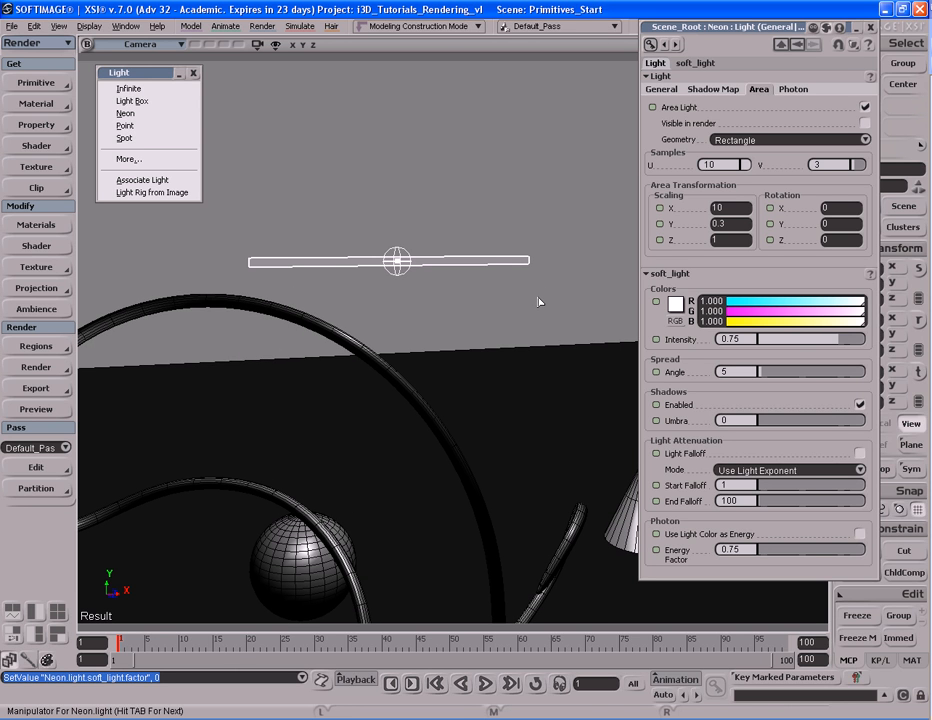
key("s")
mouse_move(538, 301)
right_mouse_down()
mouse_move(493, 289)
mouse_move(521, 295)
right_mouse_up()
scroll(503, 295, "up", 2)
key("s")
key("b")
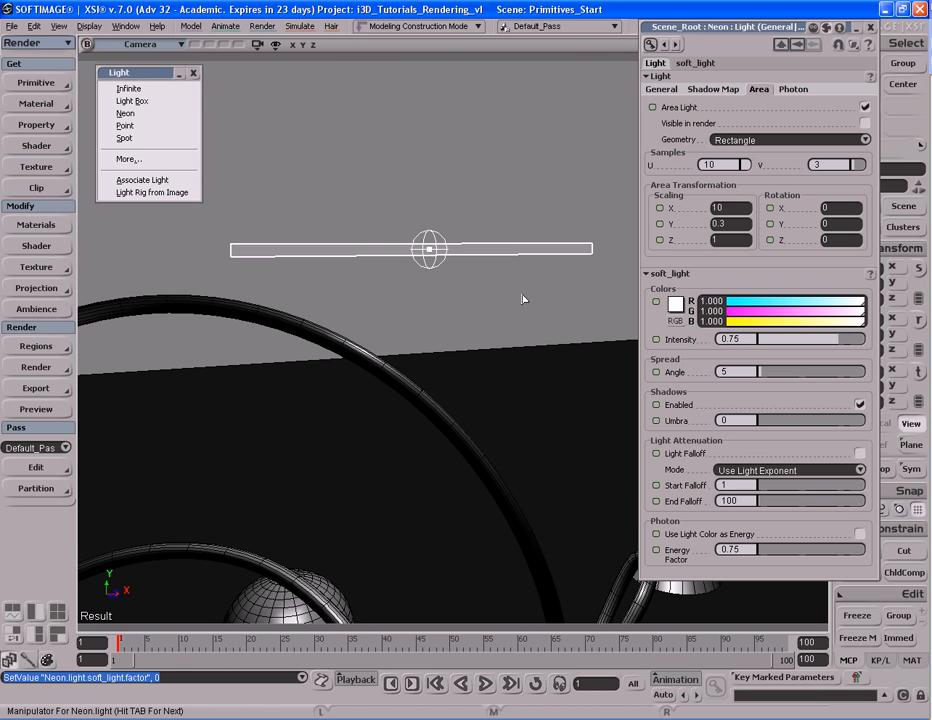
key("Tab")
key("Tab")
key("Tab")
key("Tab")
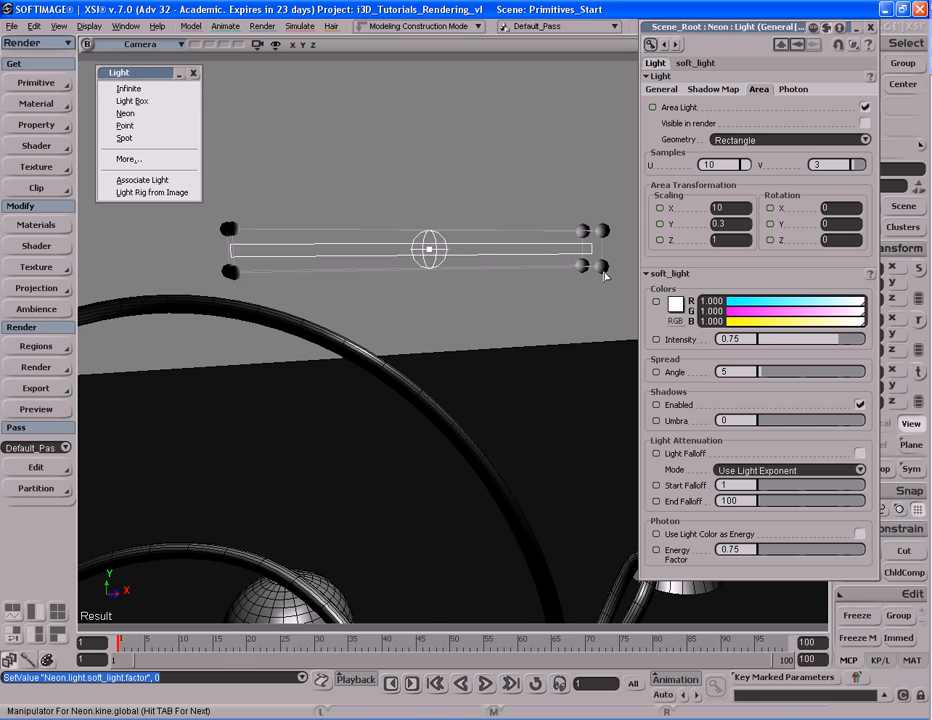
Scale the whole neon light freehand with its box manipulator to about 1.39 on all axes.
key("s")
middle_click_drag(553, 289, 556, 307)
key("s")
right_click_drag(556, 307, 562, 292)
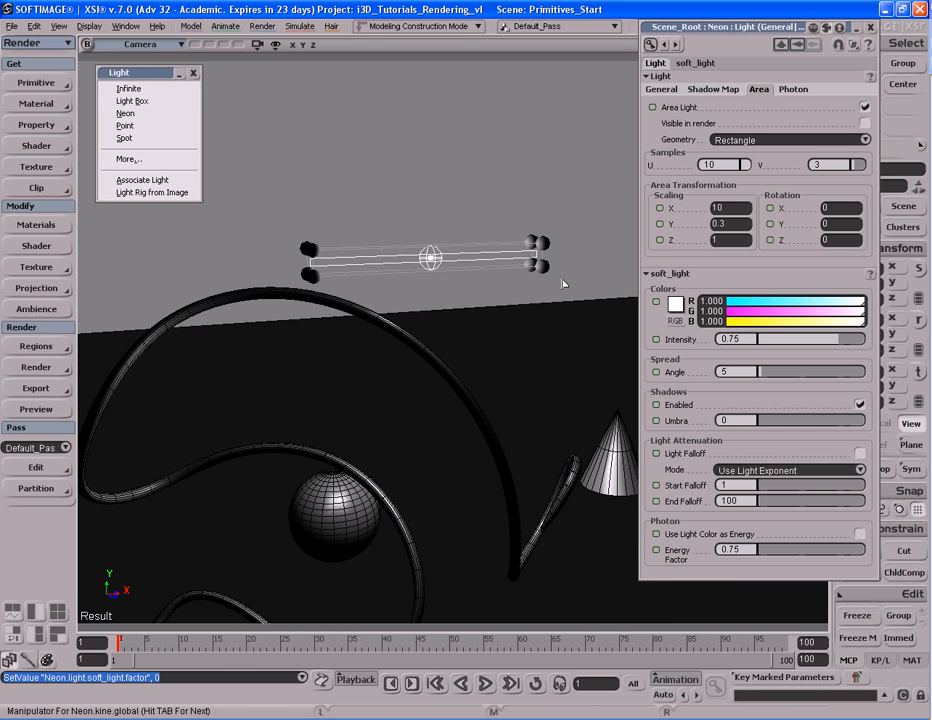
left_click_drag(543, 242, 572, 236)
scroll(492, 294, "down", 5)
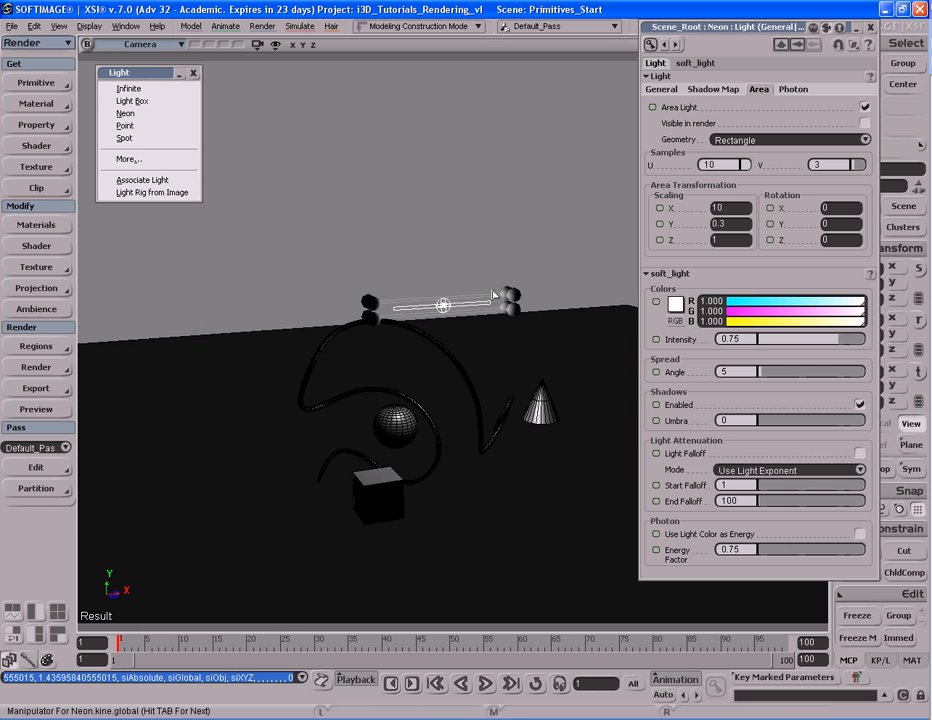
key("s")
mouse_move(514, 291)
right_mouse_down()
mouse_move(522, 277)
mouse_move(518, 300)
right_mouse_up()
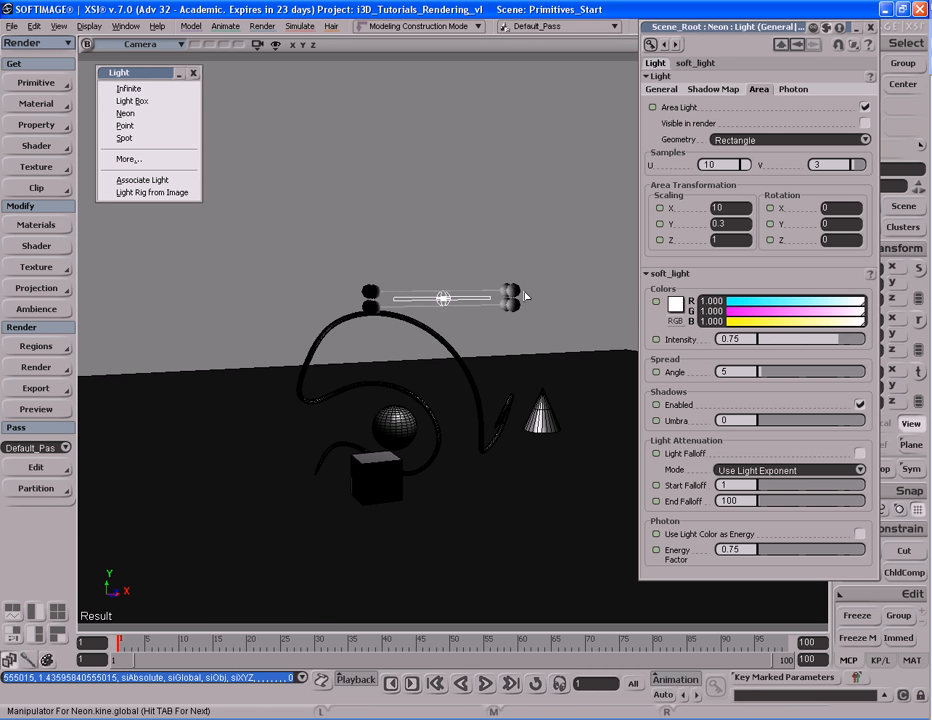
mouse_move(514, 290)
left_mouse_down()
mouse_move(582, 276)
mouse_move(521, 290)
left_mouse_up()
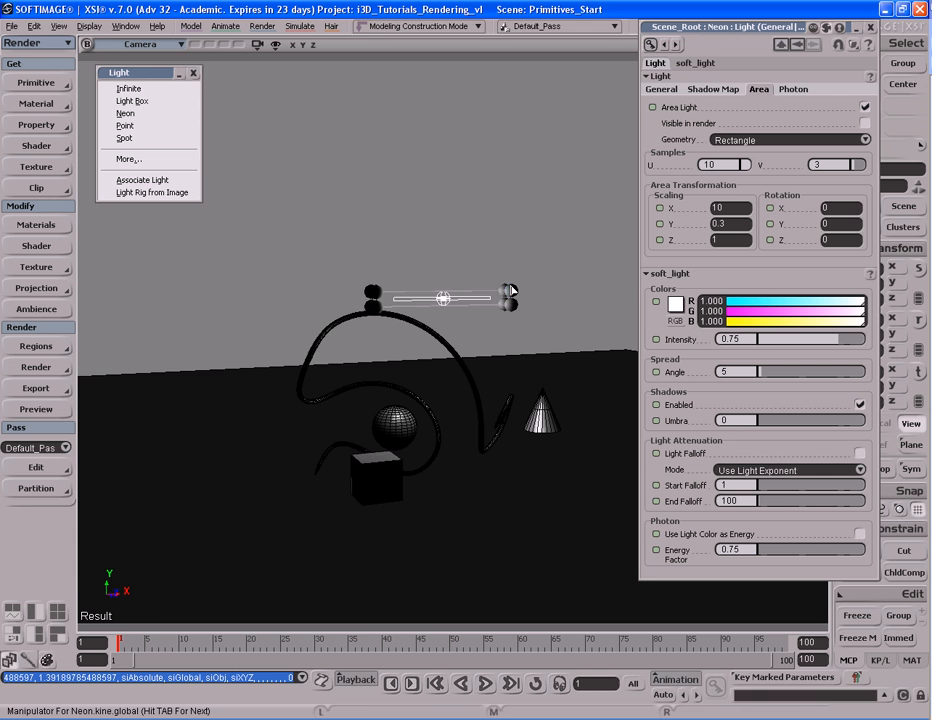
Switch back to the neon's area manipulator and resize its rectangle freehand to about 10.96 by 0.52.
scroll(518, 285, "up", 5)
key("s")
scroll(507, 268, "down", 5)
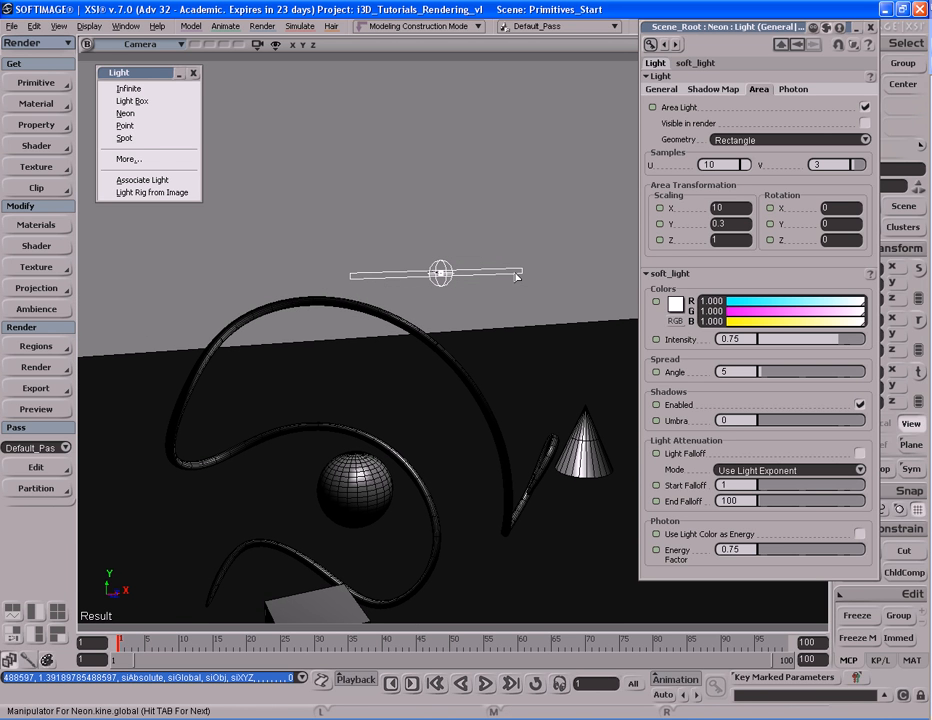
key("Tab")
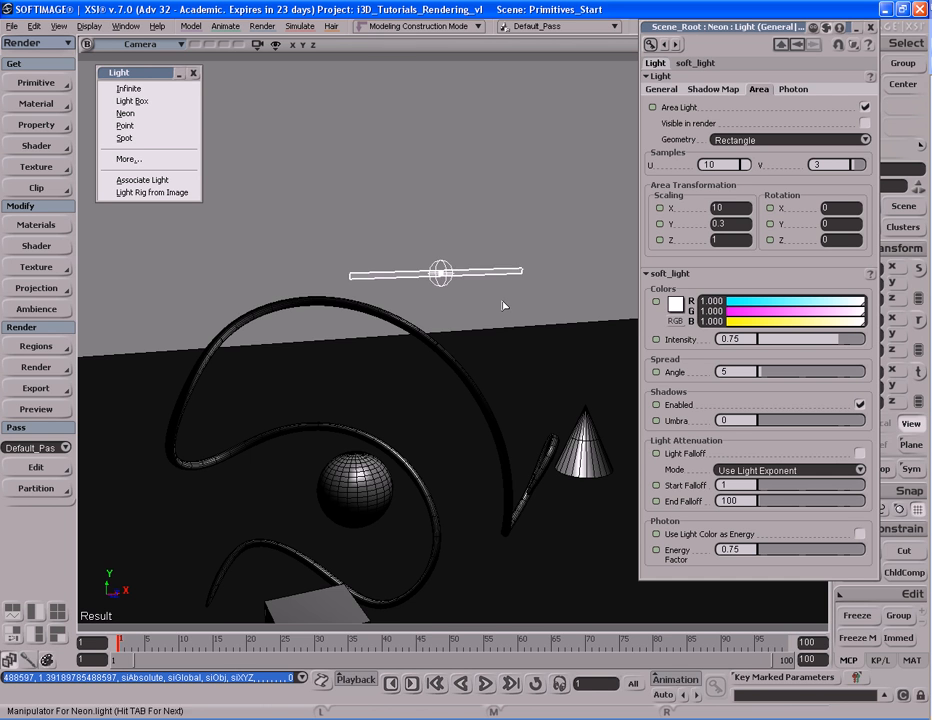
scroll(500, 304, "up", 5)
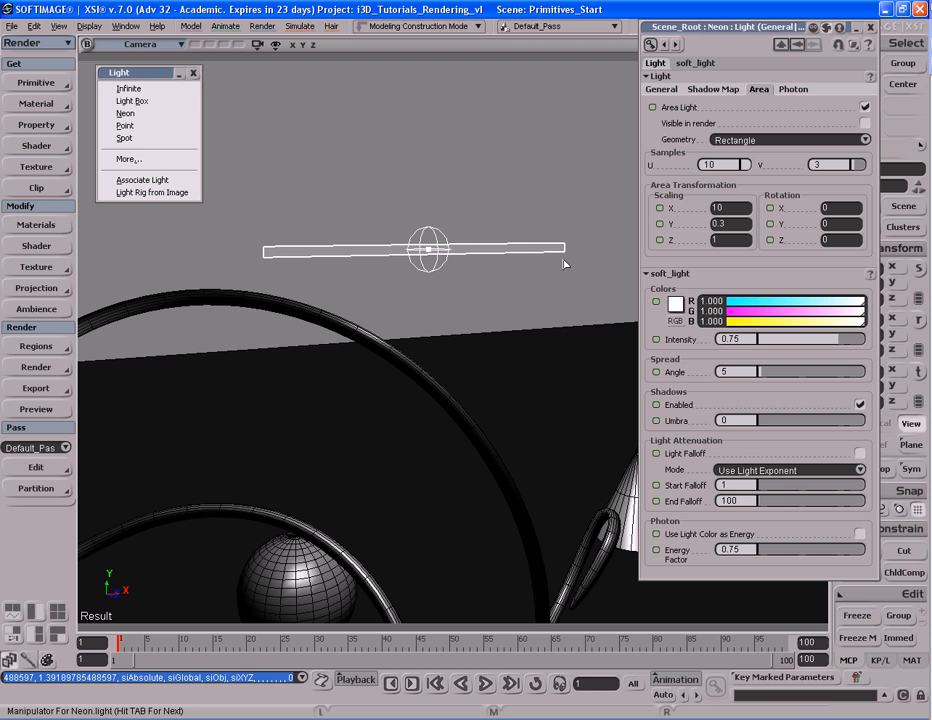
left_click_drag(538, 258, 577, 251)
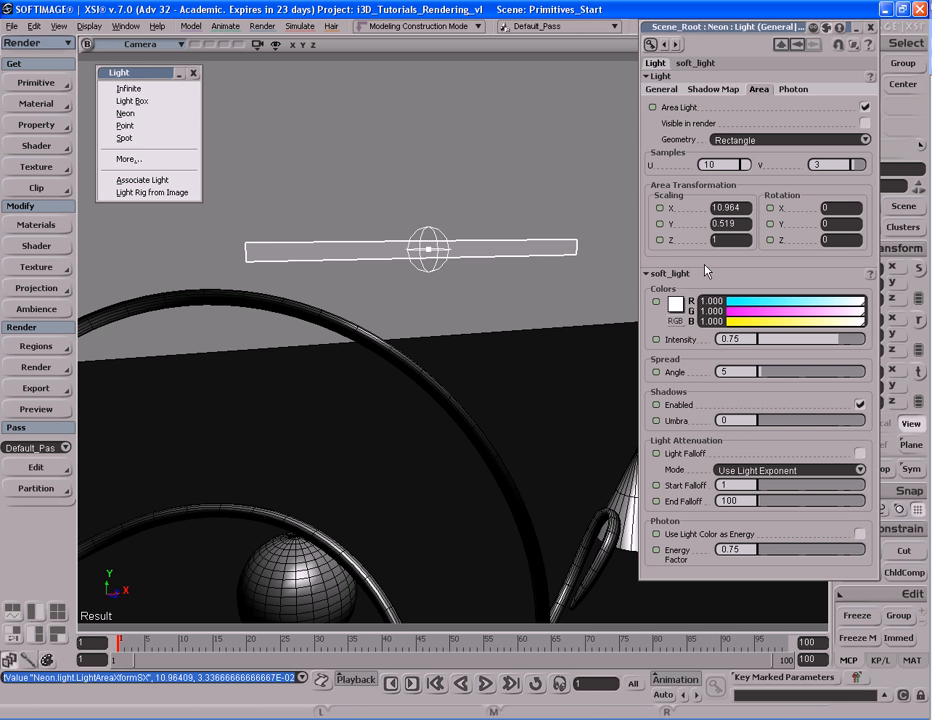
Set the neon's area scaling to 15 in X and 0.5 in Y.
left_click(745, 207)
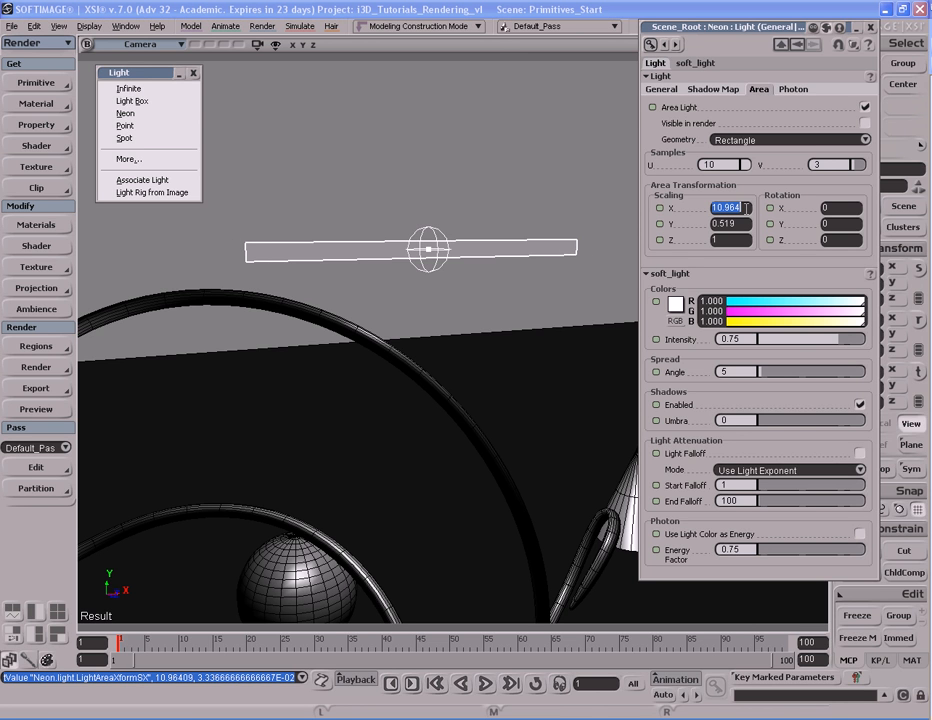
type("15")
key("Return")
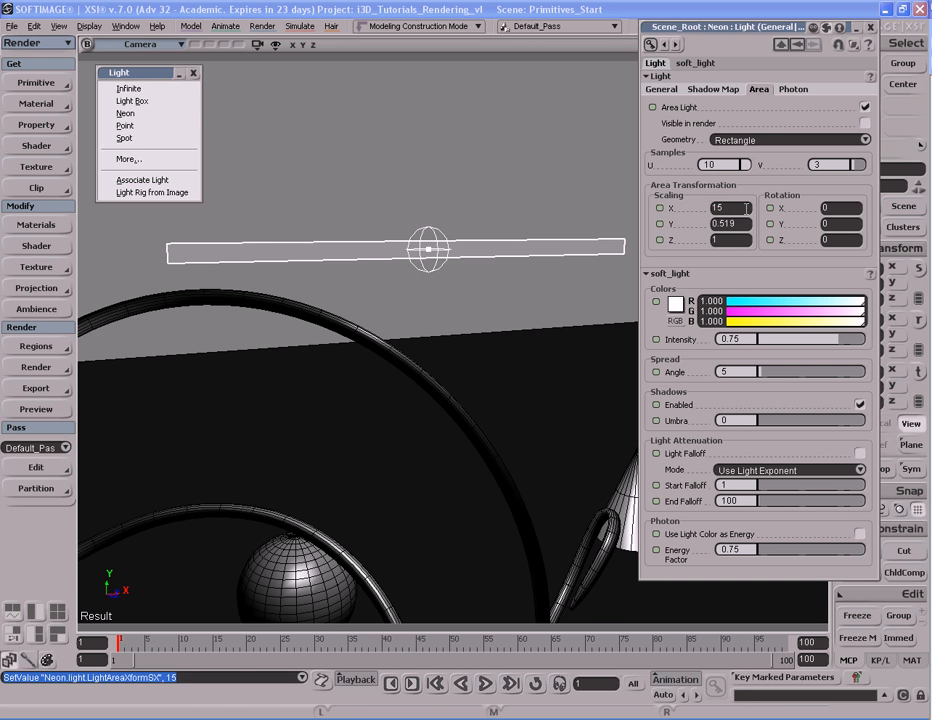
left_click(745, 223)
type("0.5")
key("Return")
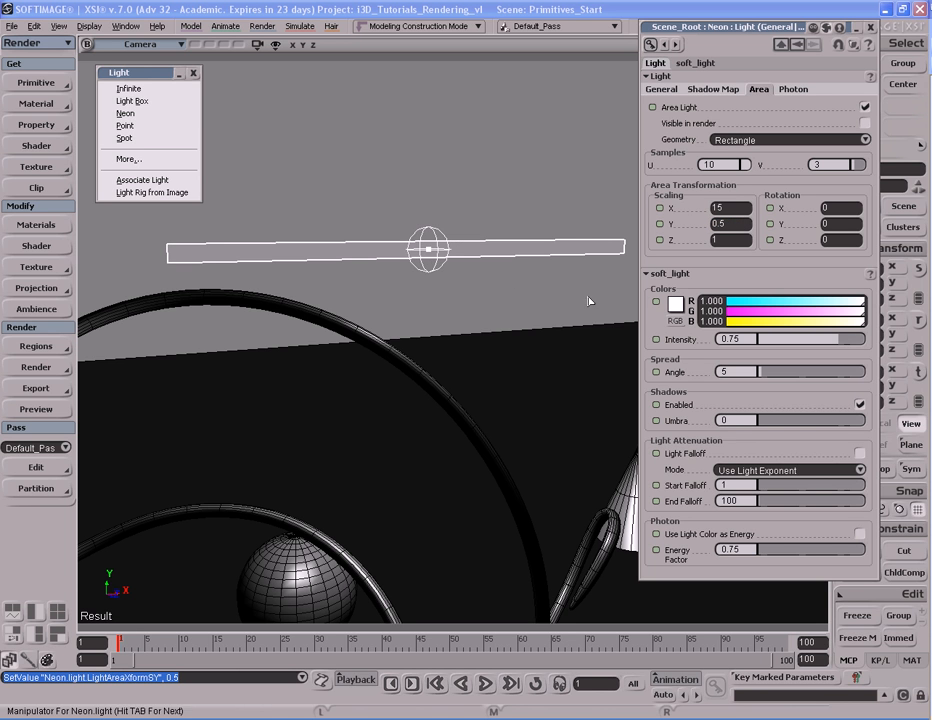
Stretch the neon's area rectangle freehand in the viewport to about 21.05 in X and 2.23 in Y.
key("s")
left_click_drag(489, 289, 495, 289)
scroll(495, 289, "down", 5)
key("s")
left_click_drag(496, 228, 537, 236)
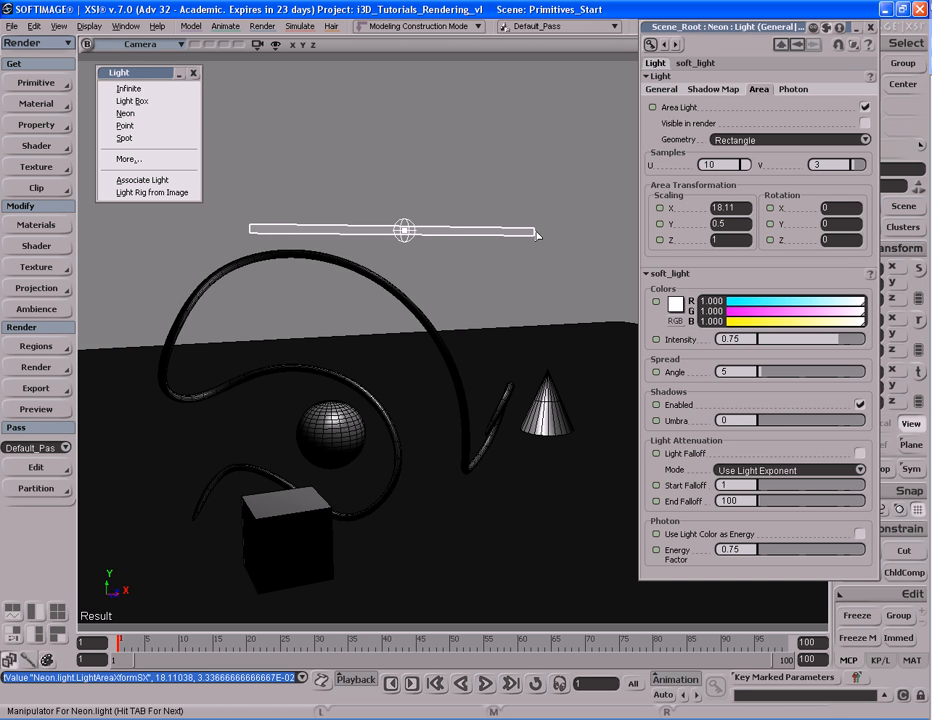
left_click_drag(537, 236, 525, 237)
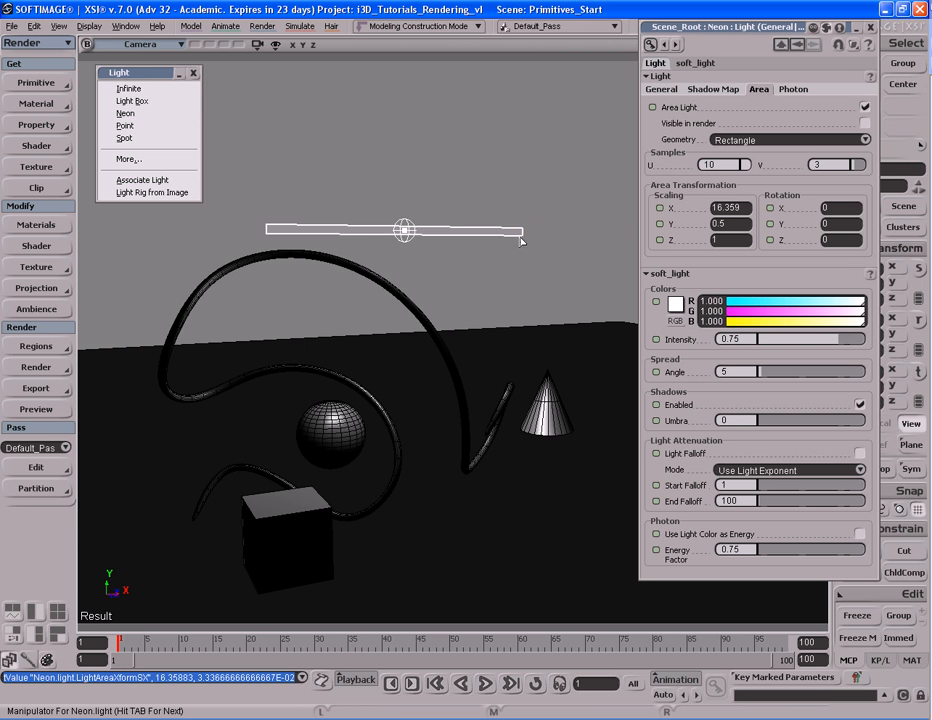
mouse_move(528, 241)
left_mouse_down()
mouse_move(546, 236)
mouse_move(455, 235)
mouse_move(545, 235)
mouse_move(551, 245)
mouse_move(524, 239)
mouse_move(524, 260)
mouse_move(526, 252)
left_mouse_up()
Rotate the neon light 90 degrees about X so its rectangle lies flat above the primitives.
key("c")
key("s")
mouse_move(527, 252)
right_mouse_down()
mouse_move(494, 260)
mouse_move(525, 264)
right_mouse_up()
left_click_drag(519, 209, 513, 328)
key("s")
right_click_drag(510, 326, 526, 322)
scroll(515, 320, "down", 5)
key("s")
left_click_drag(538, 333, 530, 314)
key("space")
Preview the neon's soft shadows in a render region around the primitives, clear the region and close the light's properties.
key("q")
mouse_move(269, 202)
left_mouse_down()
mouse_move(589, 439)
mouse_move(585, 461)
left_mouse_up()
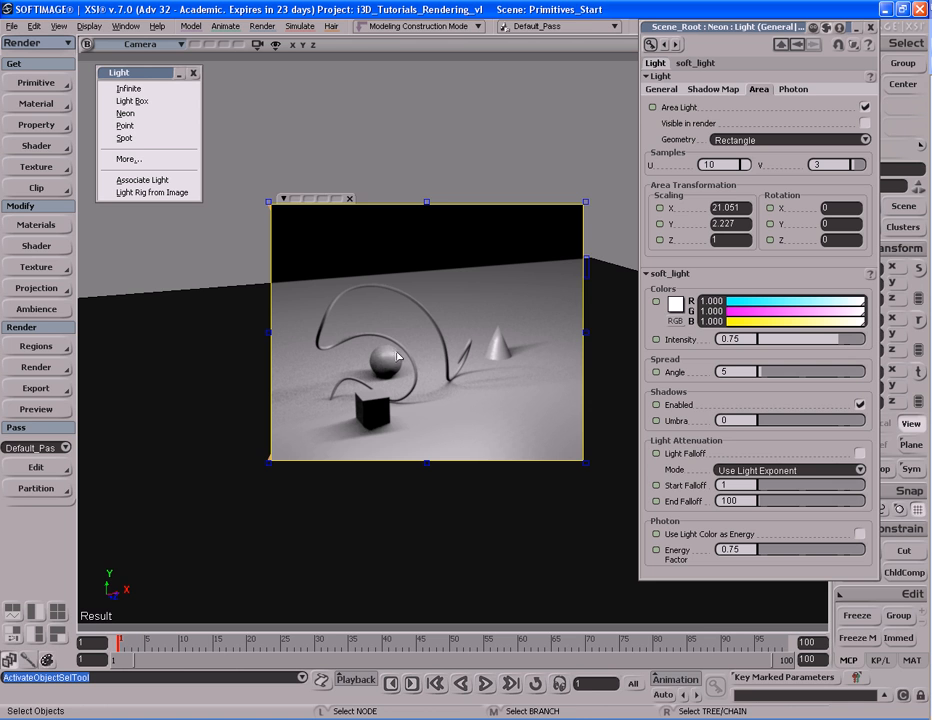
key("q")
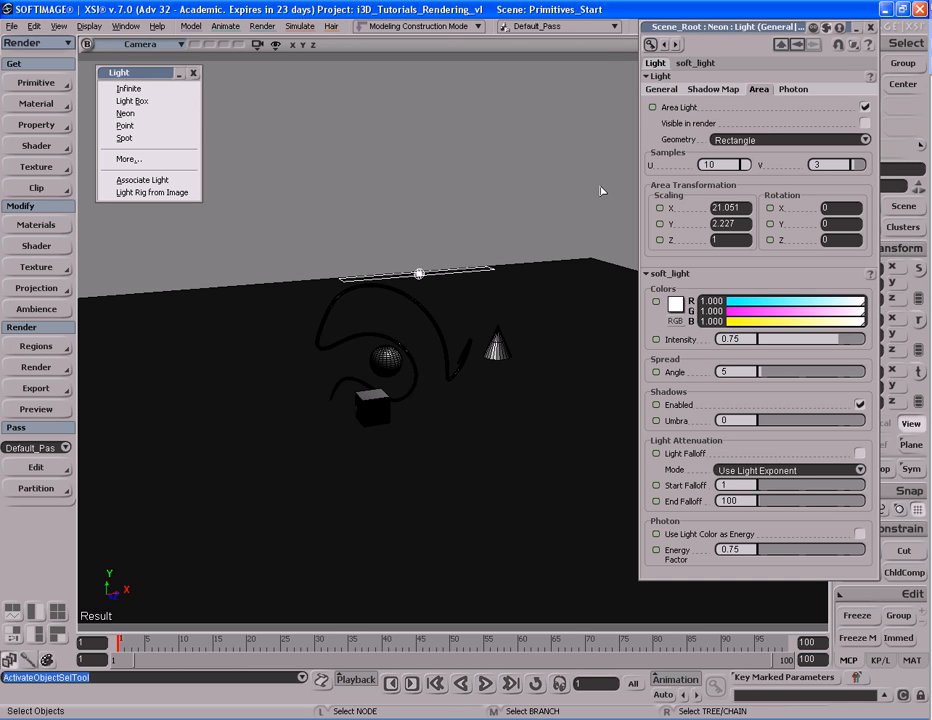
left_click(868, 28)
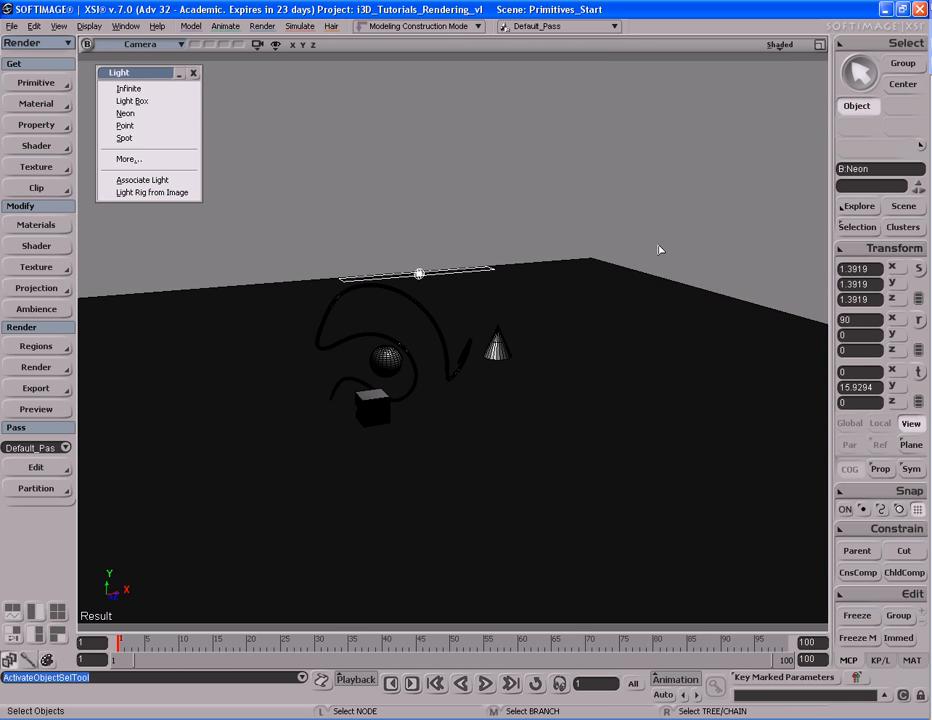